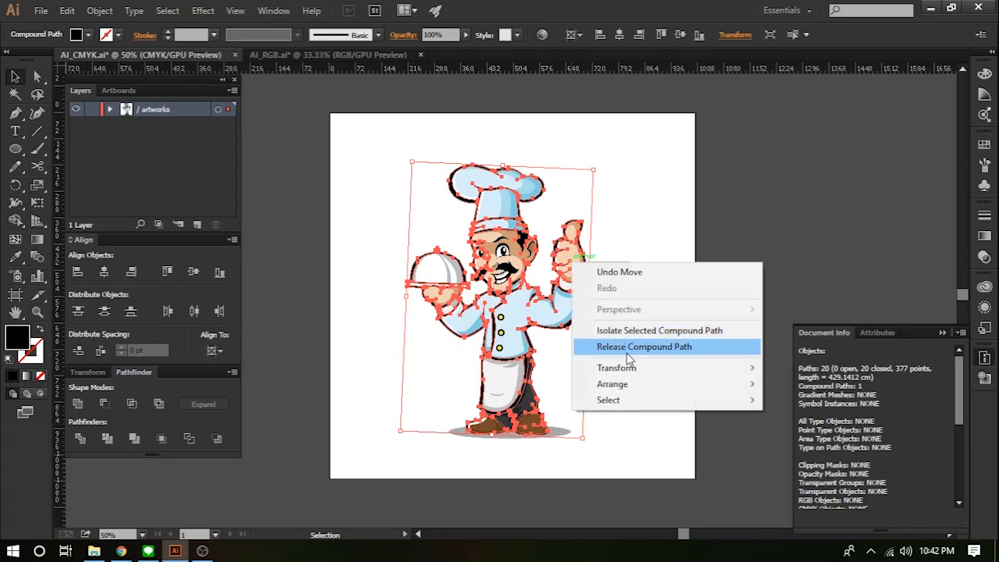
Inspect the selected chef artwork's path and object information in the CMYK document and view the RGB document
left_click(572, 258)
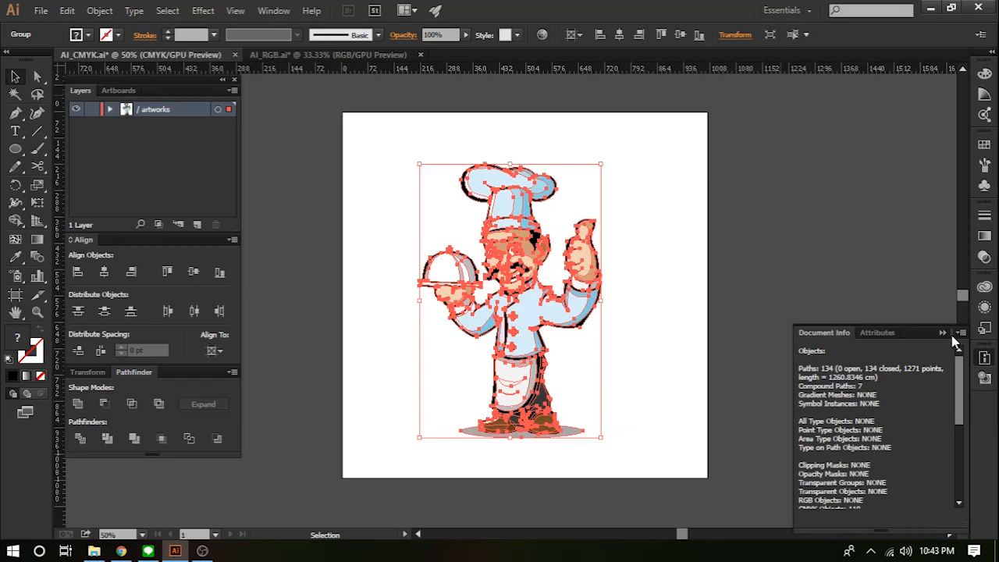
left_click_drag(954, 342, 989, 356)
left_click(983, 356)
left_click(961, 334)
left_click(902, 153)
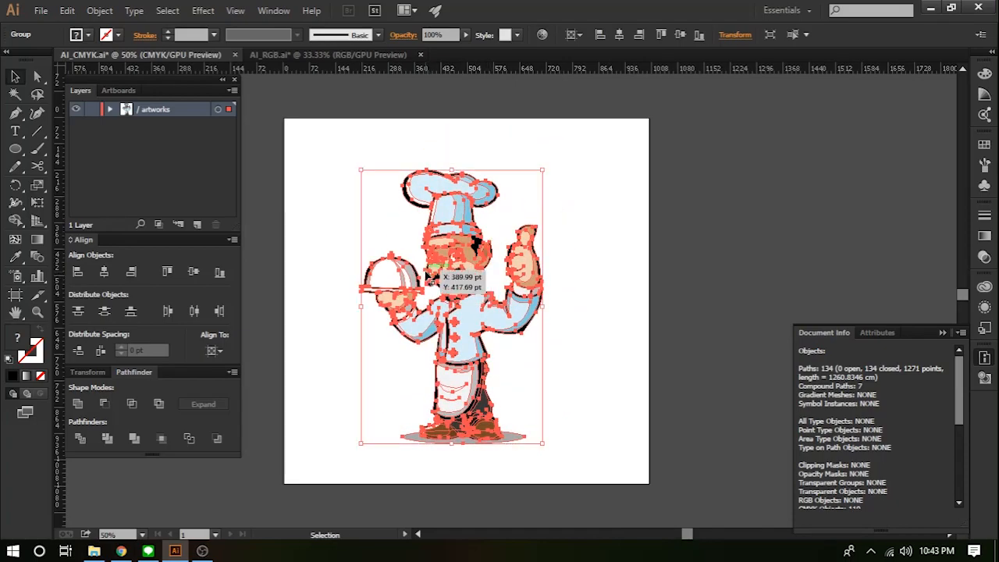
scroll(427, 274, "up", 2)
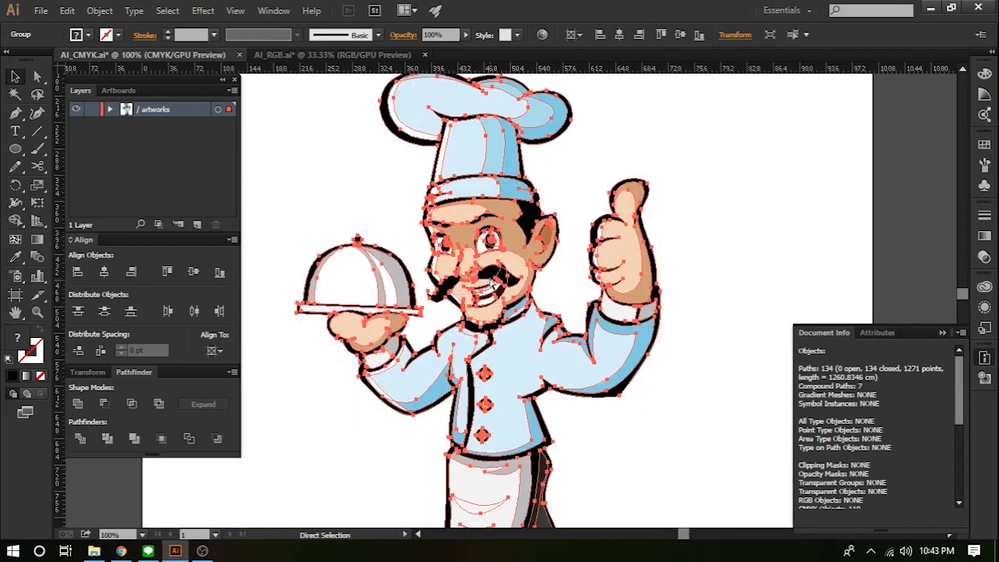
left_click(359, 59)
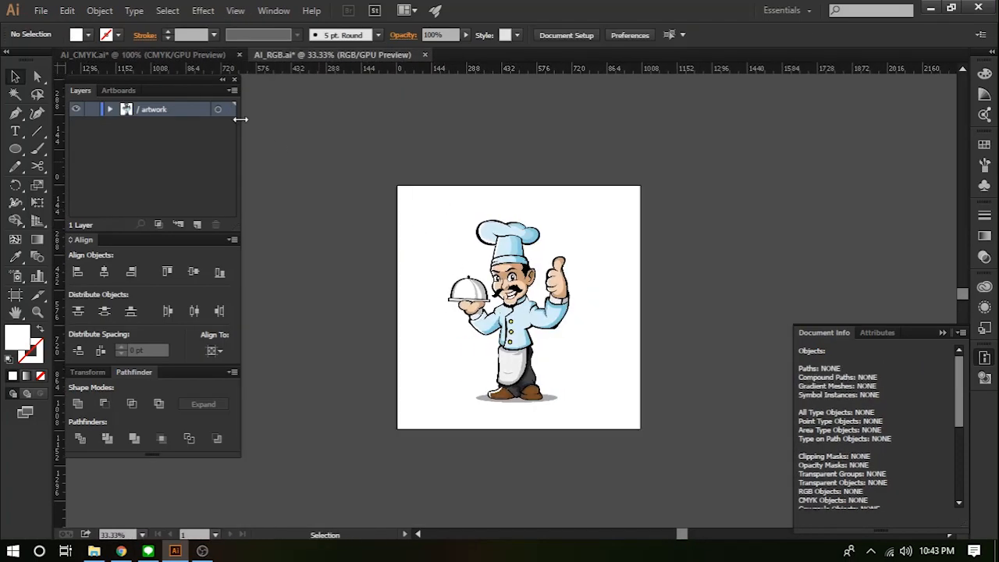
left_click(185, 56)
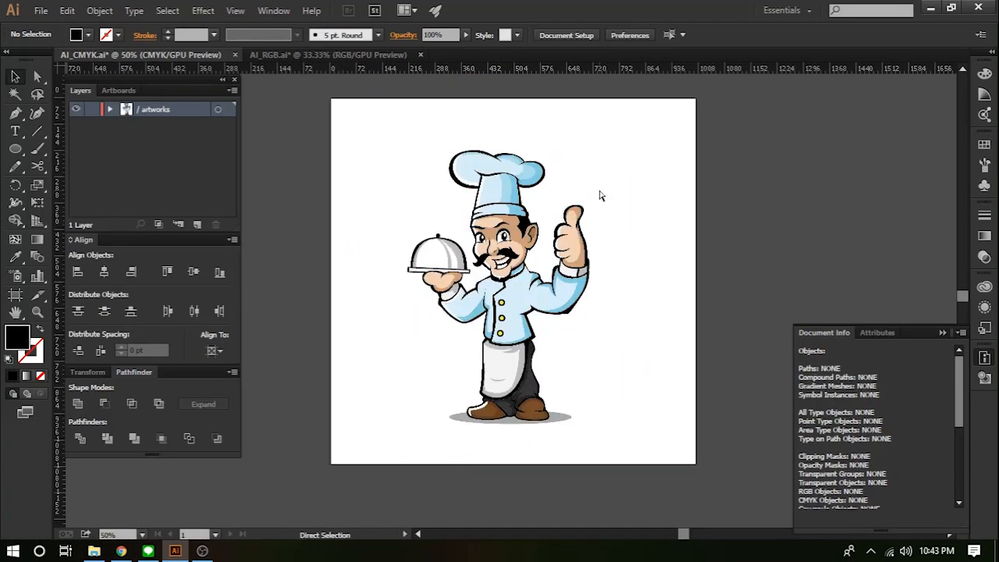
Save both AI_CMYK.ai and AI_RGB.ai, accepting the legacy format for each
key("ctrl+s")
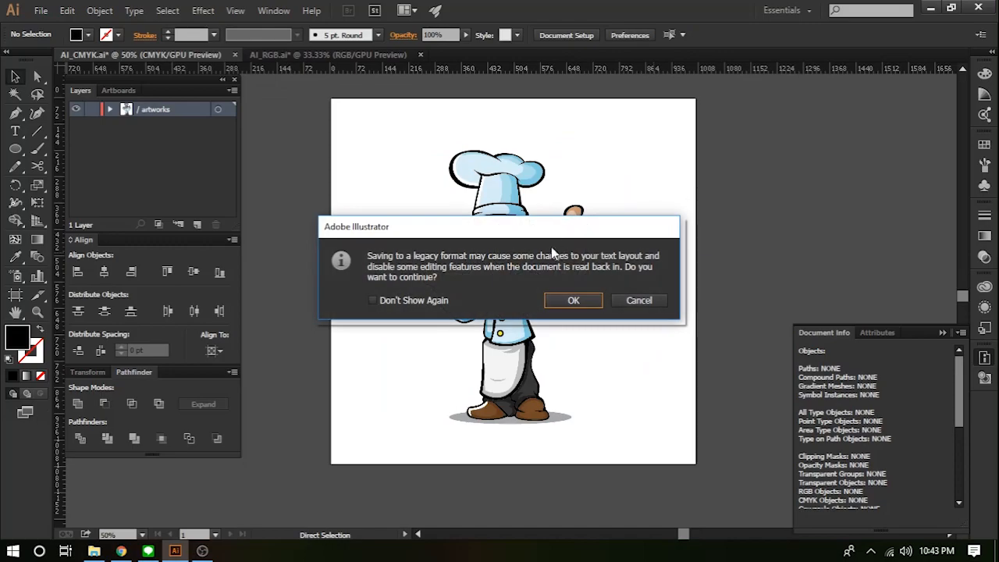
left_click(569, 302)
key("ctrl+Tab")
key("ctrl+s")
left_click(555, 303)
scroll(518, 374, "up", 1)
scroll(549, 372, "up", 1)
left_click_drag(589, 328, 562, 372)
scroll(470, 262, "up", 3)
scroll(438, 198, "up", 1)
scroll(474, 307, "down", 4)
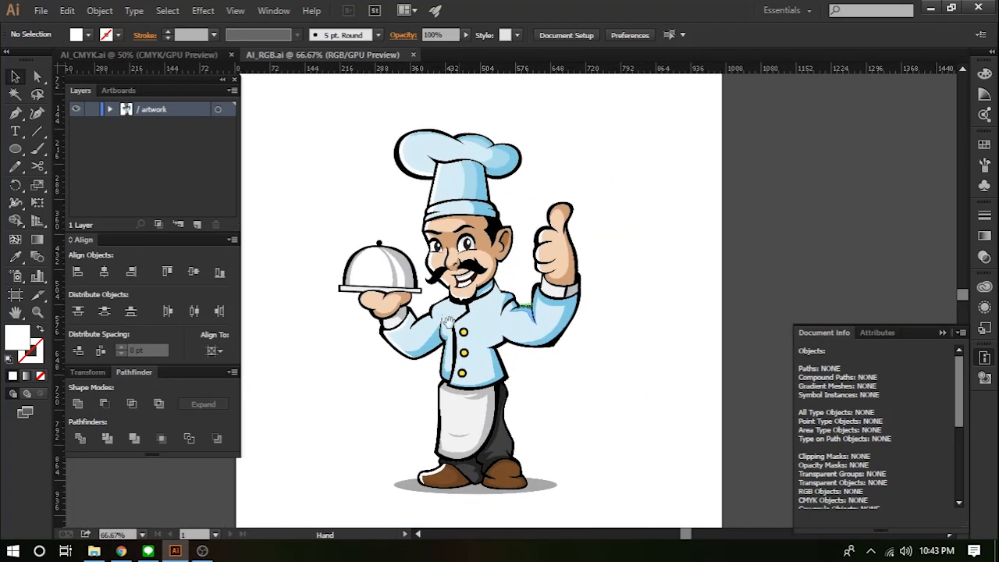
Check the saved files in File Explorer's AI folder and close the open documents in Illustrator
left_click(97, 556)
left_click_drag(280, 211, 176, 86)
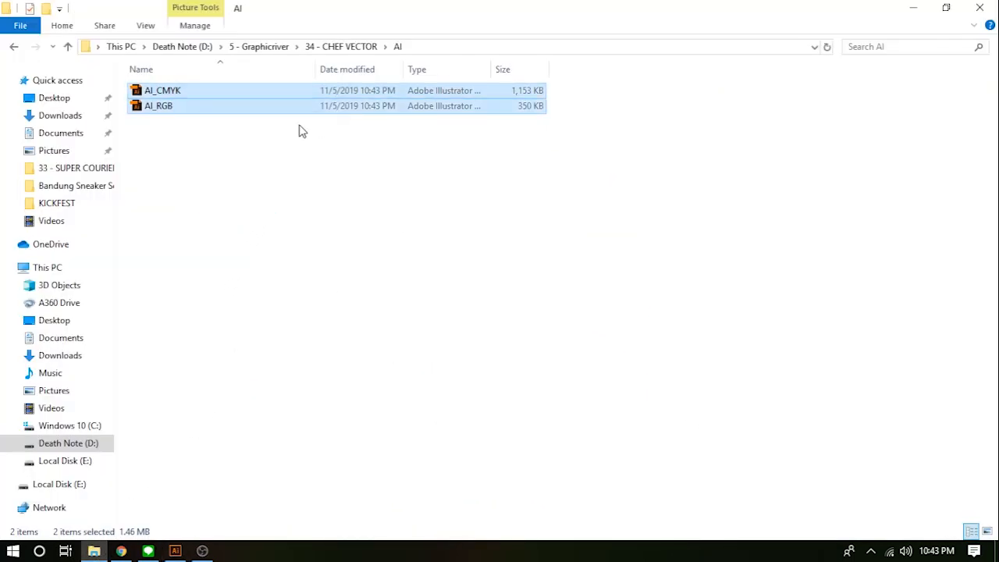
left_click(258, 135)
left_click(175, 551)
left_click(231, 55)
Rename the two files in File Explorer's AI folder as AI_CMYK_CS3 and AI_RGB_CS3 and open both in Illustrator
left_click(94, 551)
left_click(190, 95)
left_click(189, 95)
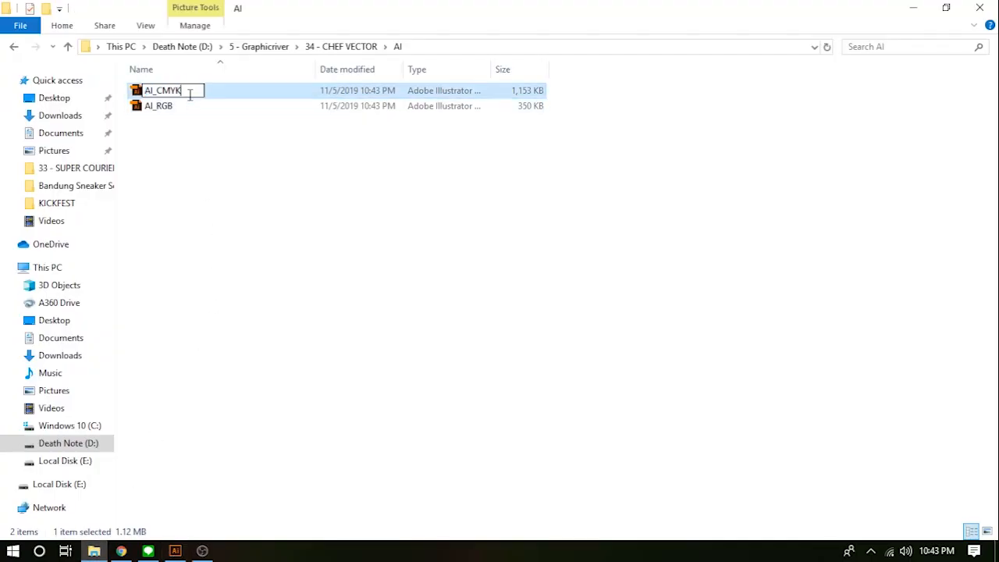
type("_CS3")
key("Tab")
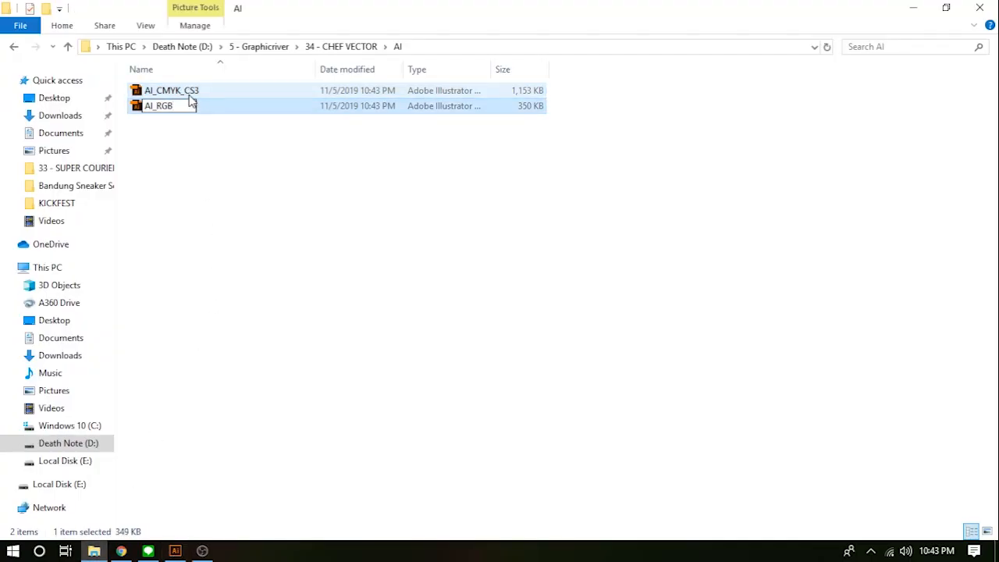
key("Return")
key("ctrl+a")
key("Return")
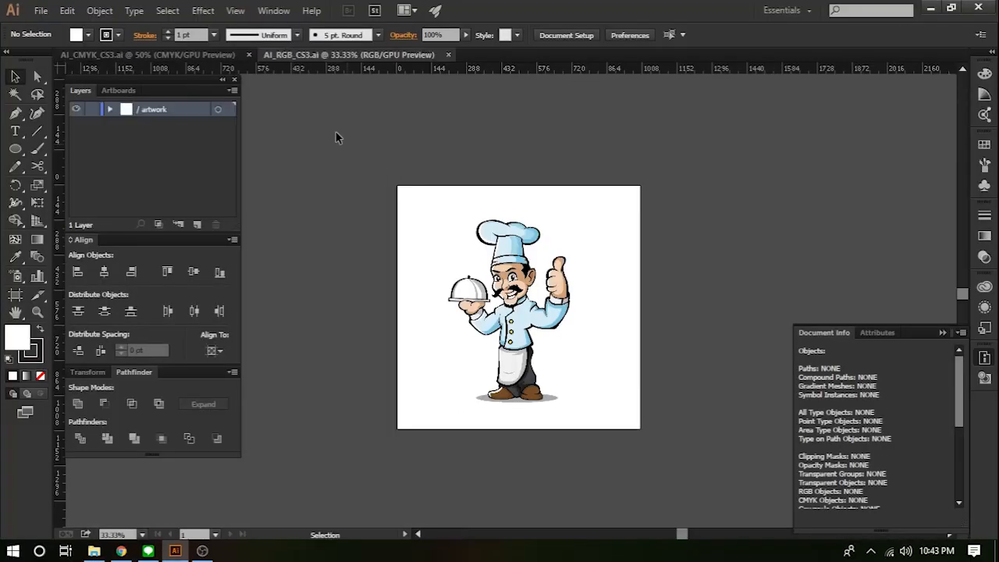
Save the CMYK document as Illustrator EPS in the 34 - CHEF VECTOR\EPS folder, replacing the existing EPS_CMYK file
left_click(217, 57)
key("ctrl+shift+s")
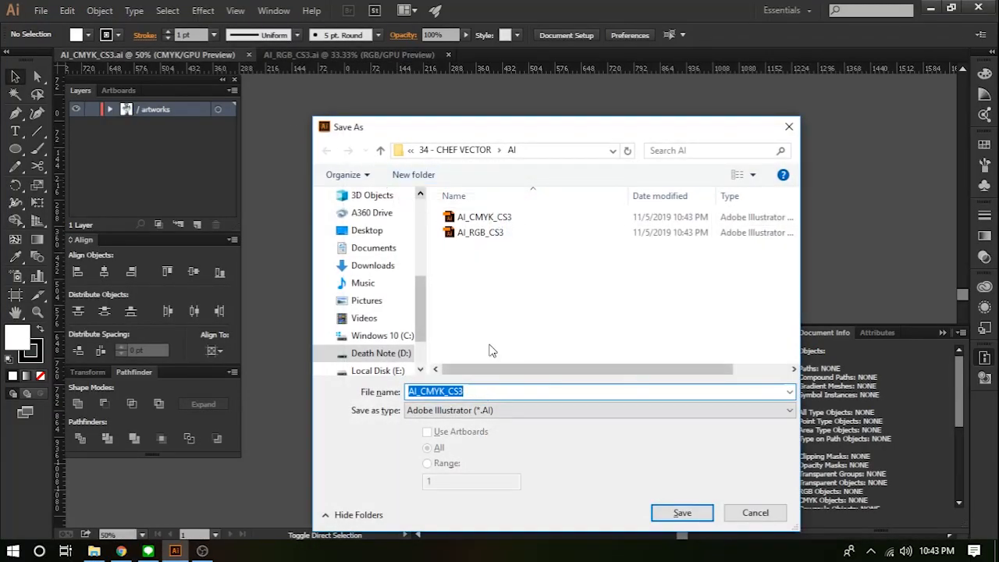
left_click(455, 149)
double_click(473, 231)
left_click(466, 414)
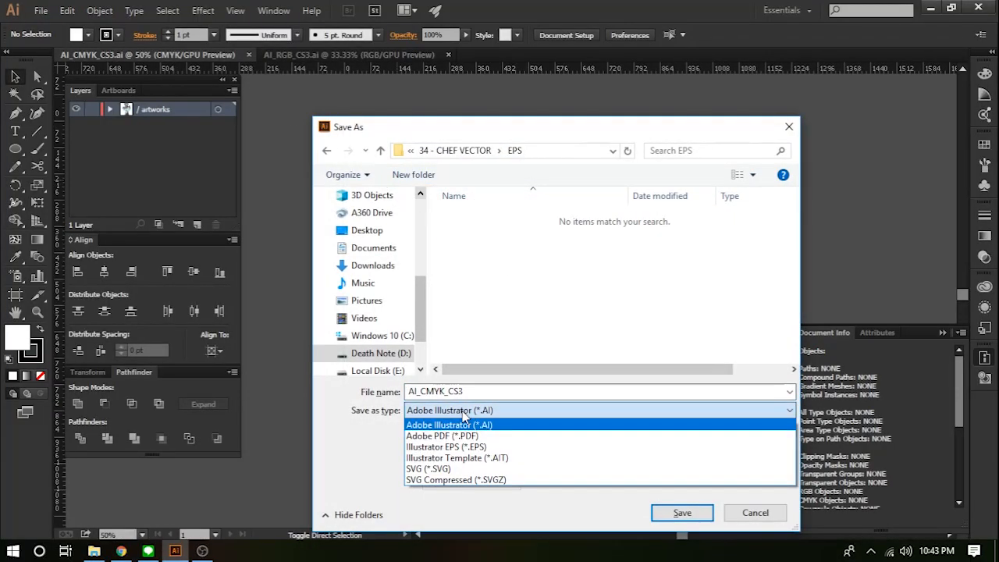
left_click(466, 446)
left_click(513, 218)
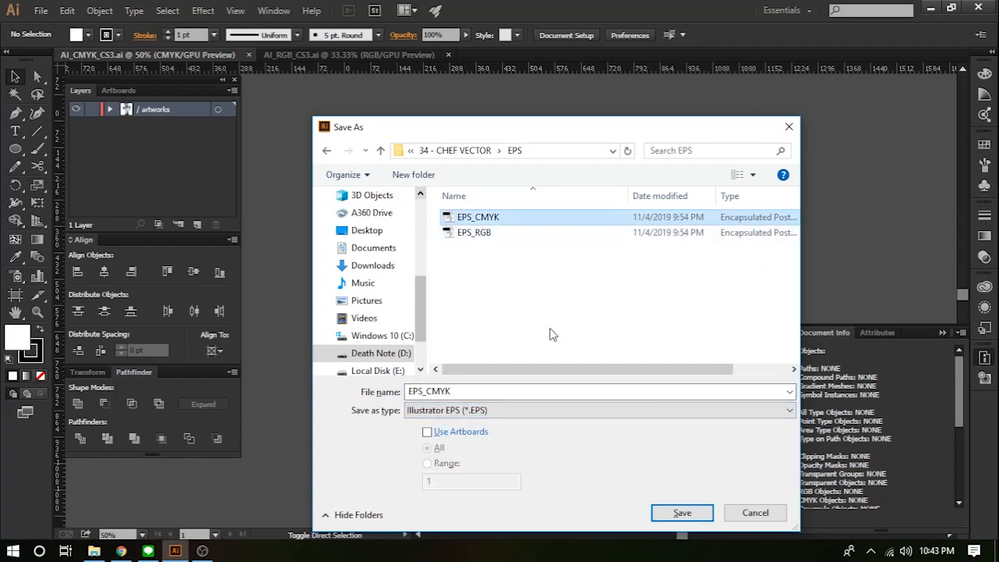
double_click(549, 219)
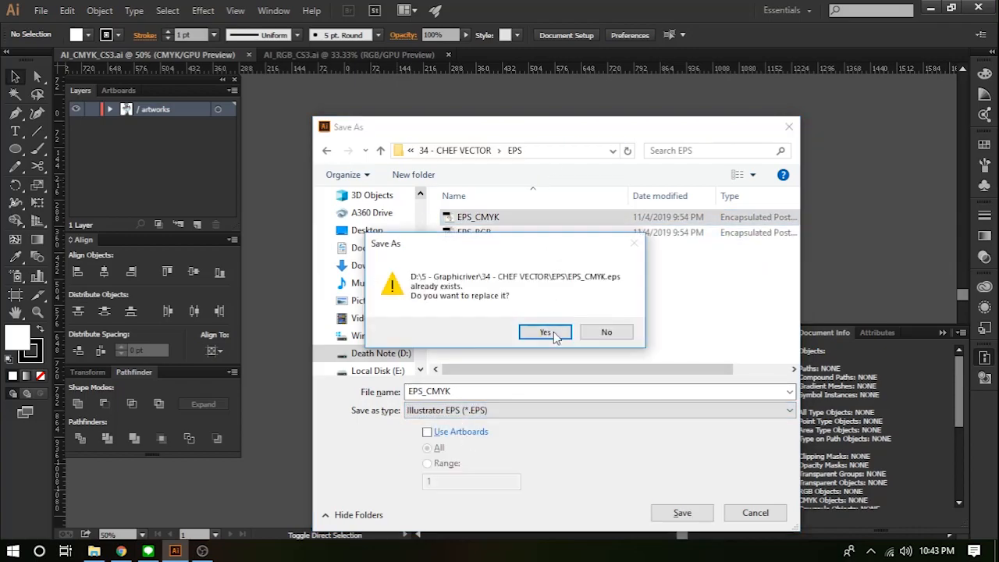
left_click(544, 330)
Set the EPS version to Illustrator 10 EPS for the CMYK file and complete the save
left_click(481, 77)
left_click(481, 223)
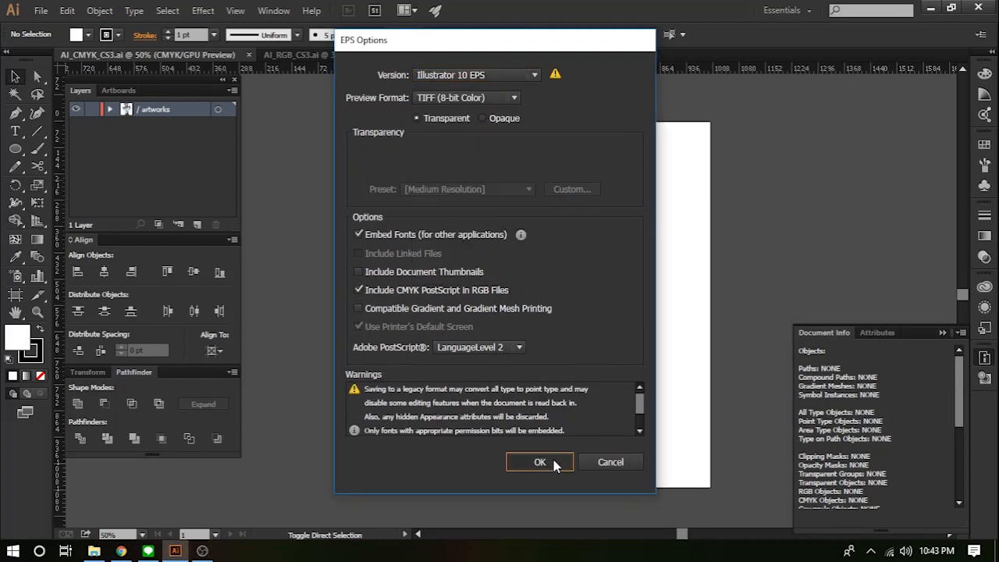
left_click(546, 465)
left_click(572, 302)
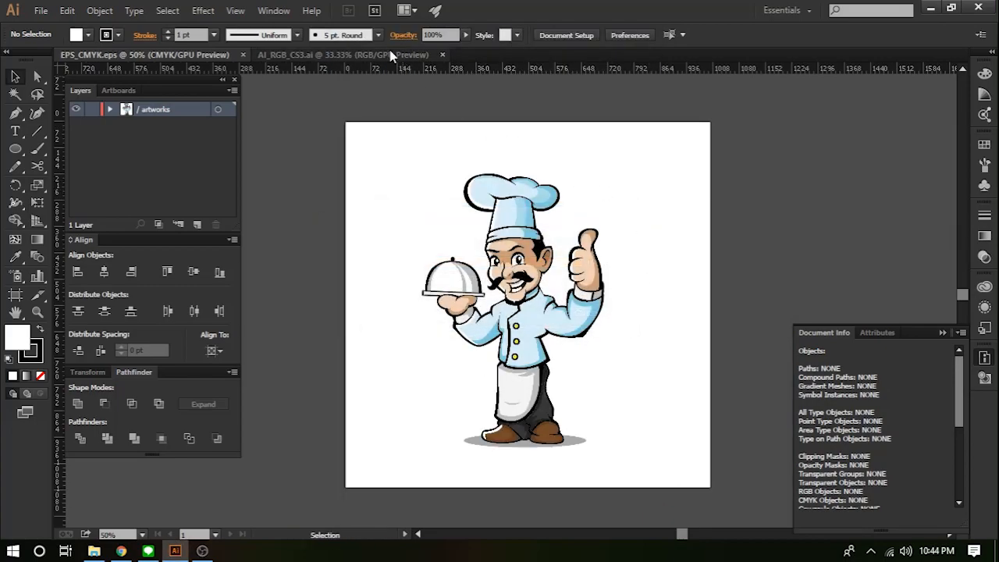
Save the RGB document as Illustrator EPS in D:\5 - Graphicriver\34 - CHEF VECTOR\EPS, replacing the existing EPS_RGB file
left_click(390, 56)
key("ctrl+shift+s")
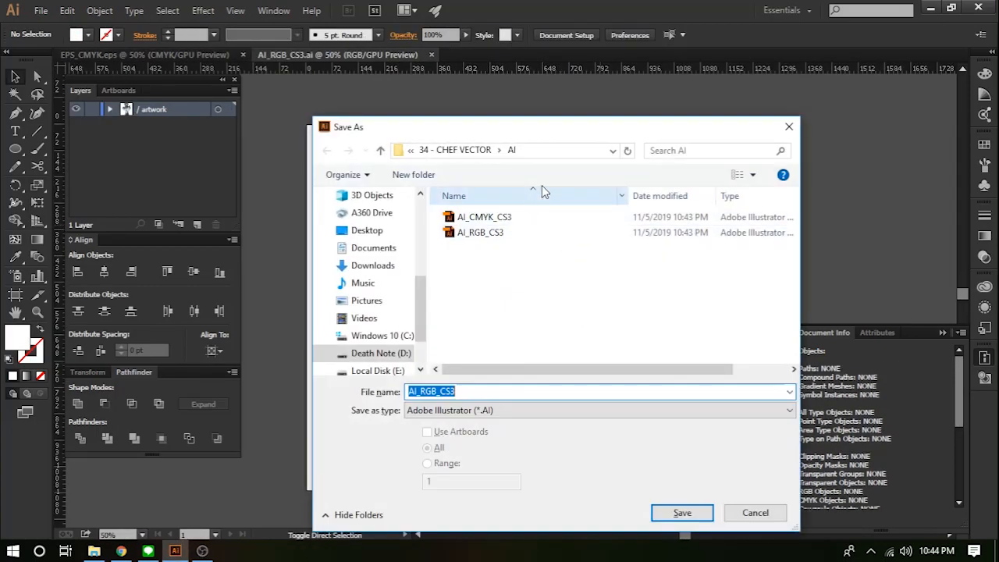
left_click(556, 152)
type("D:\\5 - Graphicriver\\34 - CHEF VECTOR\\EPS")
key("Return")
left_click(593, 410)
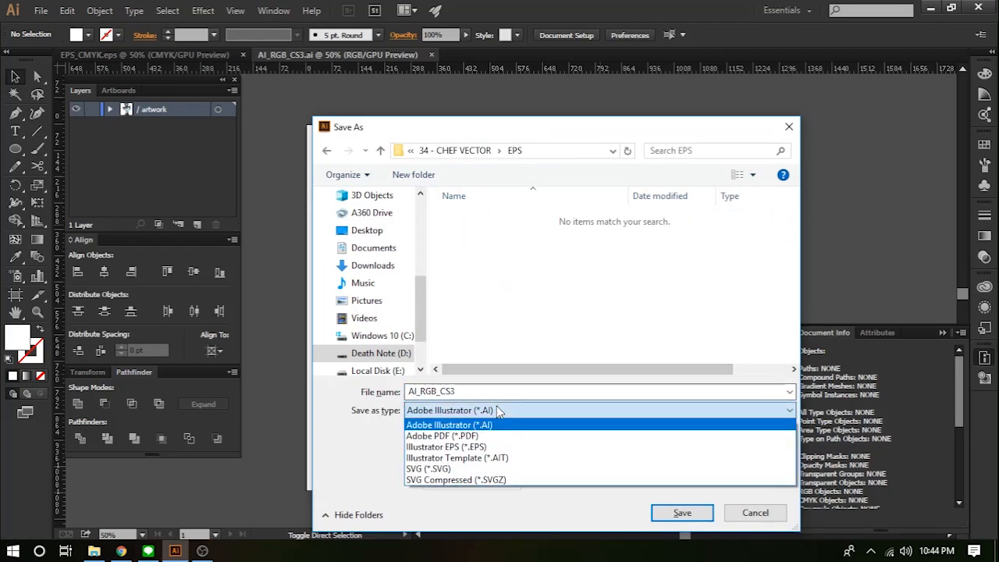
left_click(460, 444)
left_click(473, 231)
left_click(683, 512)
left_click(543, 334)
Set the EPS version to Illustrator 10 EPS for the RGB file and complete the save
left_click(476, 75)
left_click(461, 225)
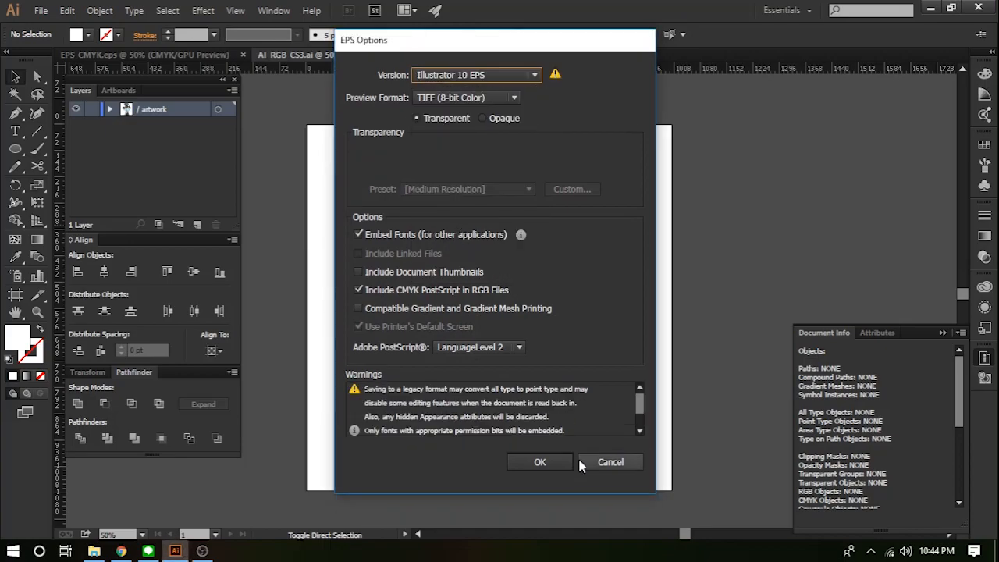
left_click(539, 472)
left_click(575, 301)
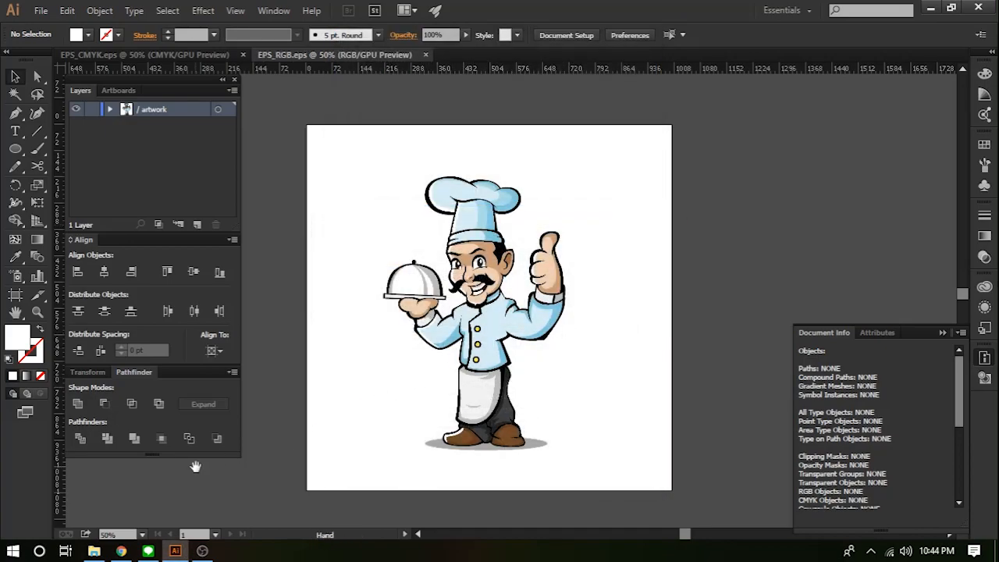
Permanently delete the old files from the JPEG folder of 34 - CHEF VECTOR in File Explorer
left_click_drag(195, 467, 209, 452)
left_click(93, 551)
key("BackSpace")
left_click(232, 126)
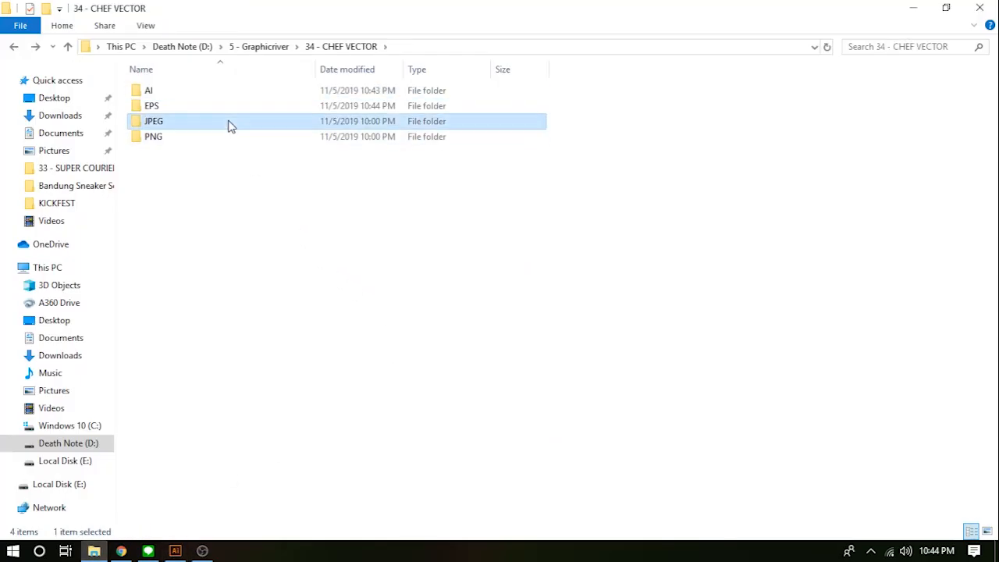
double_click(230, 127)
left_click(230, 126)
left_click(192, 138, "ctrl")
key("shift+Delete")
key("Return")
key("BackSpace")
Permanently delete the old files from the PNG folder and open the AI folder
double_click(226, 140)
left_click_drag(317, 179, 183, 114)
key("shift+Delete")
key("Return")
key("BackSpace")
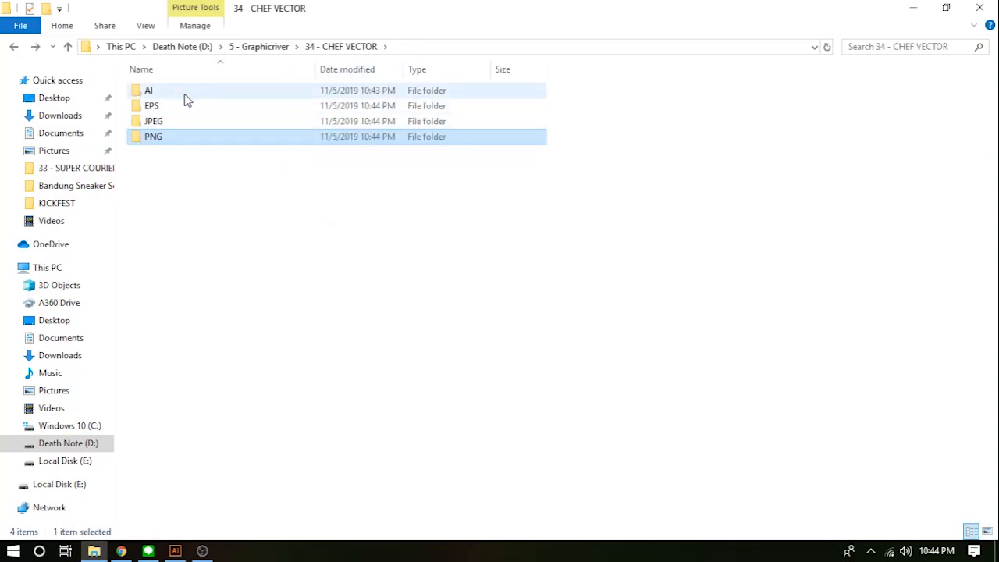
double_click(196, 90)
Switch to Illustrator and export EPS_CMYK.eps as a JPEG into the 34 - CHEF VECTOR\JPEG folder
left_click(176, 552)
left_click(186, 60)
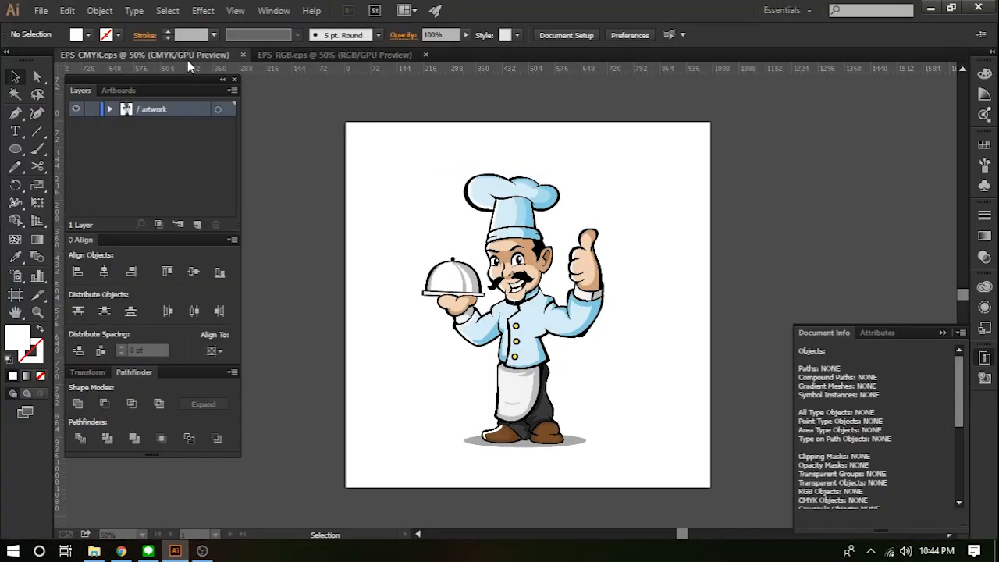
key("ctrl+alt+shift+s")
key("Return")
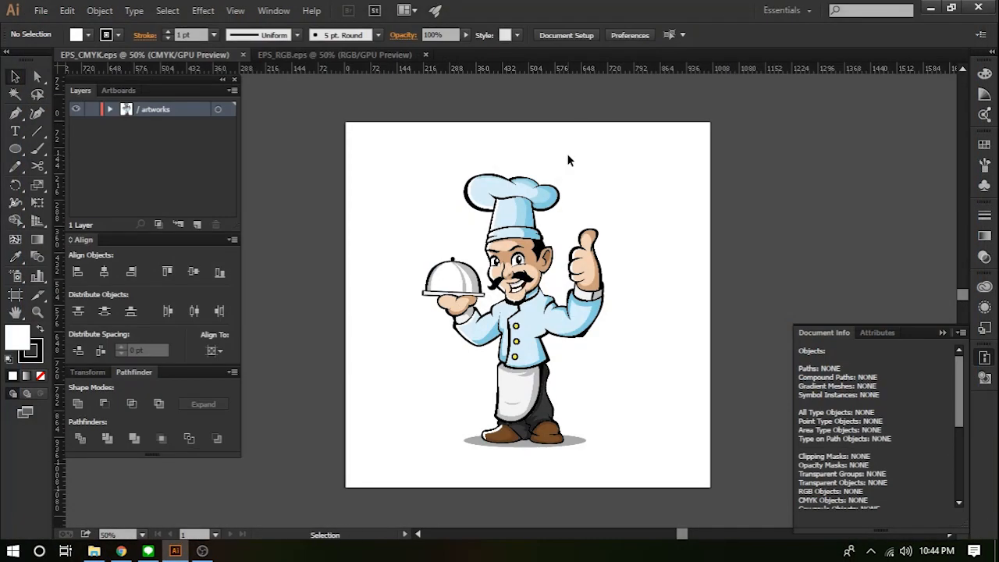
key("ctrl+shift+e")
left_click(485, 153)
double_click(487, 247)
left_click(486, 412)
key("j")
key("Return")
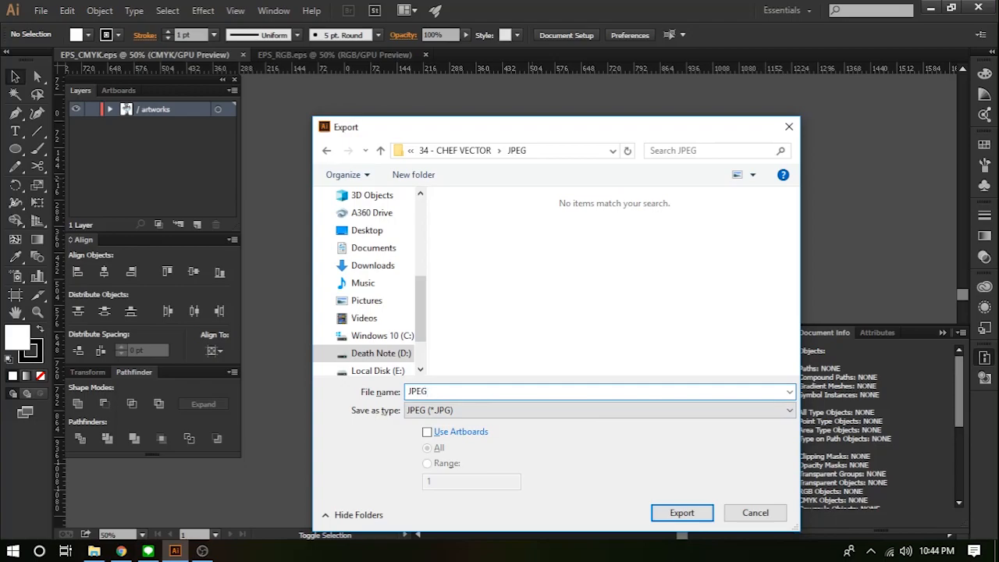
key("alt+d")
left_click(681, 511)
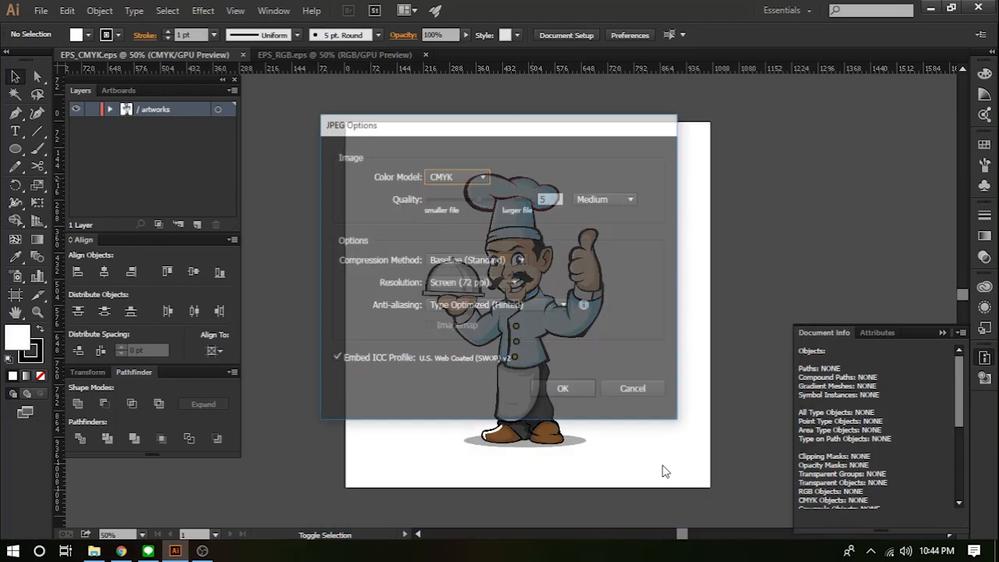
Choose the resolution and quality preset in the JPEG options and complete the CMYK export
left_click(472, 282)
left_click(469, 332)
left_click(608, 198)
left_click(598, 245)
left_click(563, 390)
Export the CMYK document as a PNG named PNG_CMYK into the 34 - CHEF VECTOR\PNG folder
scroll(568, 333, "down", 1)
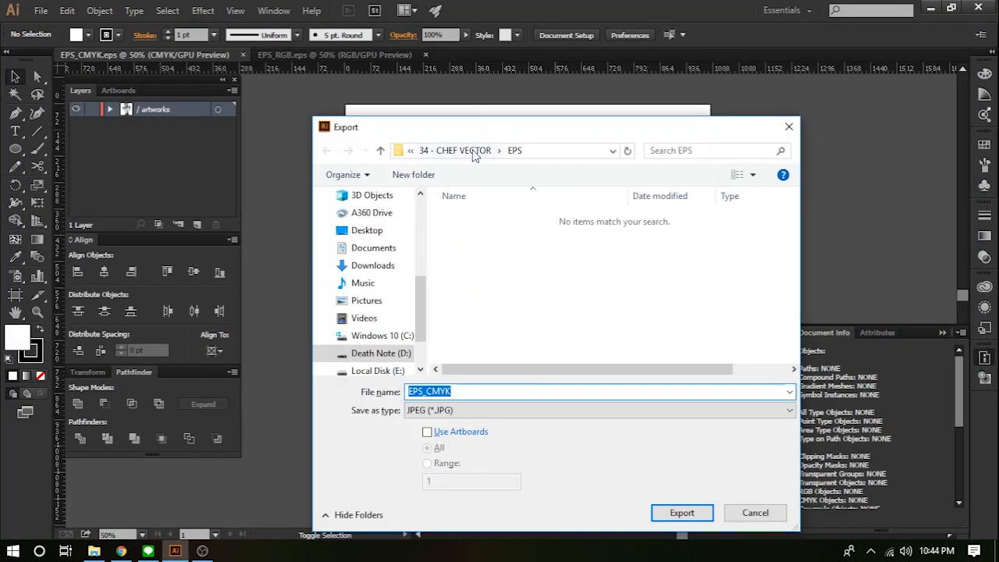
left_click(473, 154)
double_click(472, 263)
left_click(468, 410)
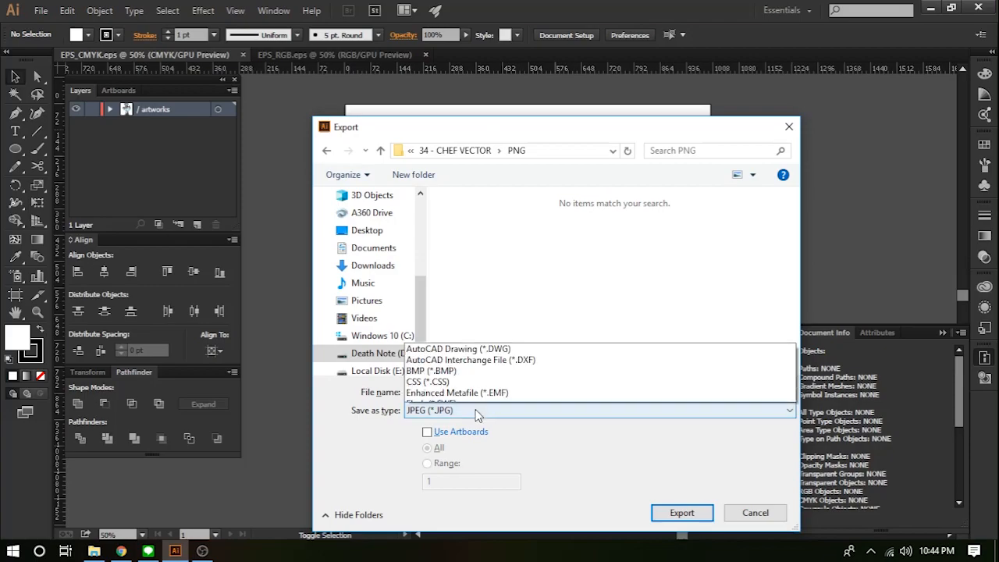
left_click(437, 351)
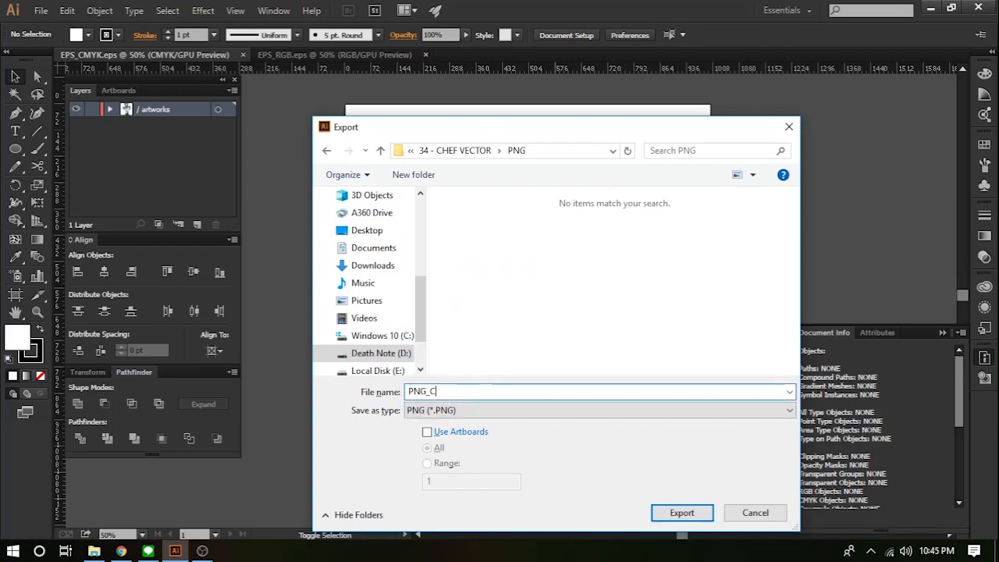
key("Return")
Set the PNG resolution to High (300 ppi) with a Transparent background and complete the export
left_click(490, 169)
left_click(499, 223)
left_click(547, 270)
left_click(537, 286)
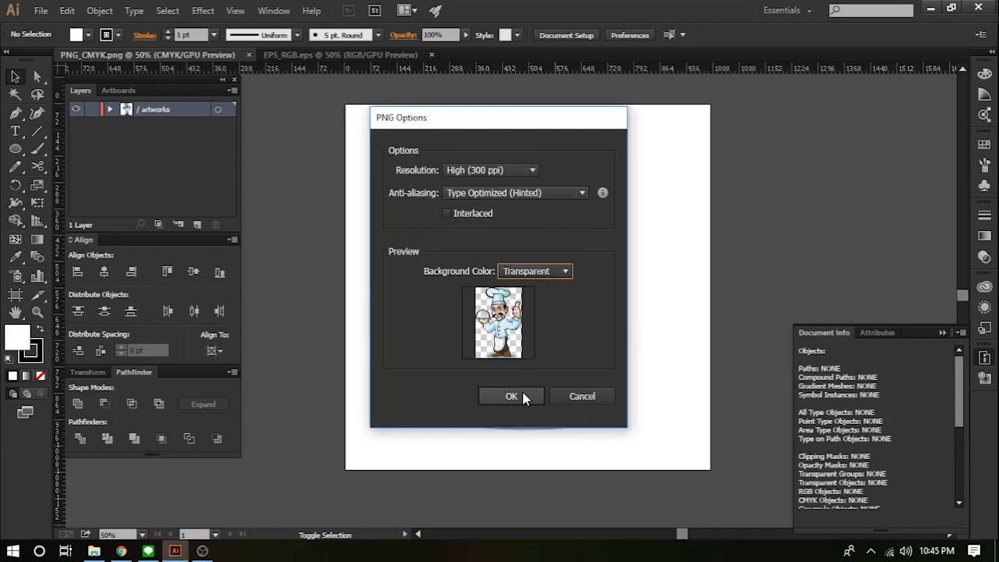
left_click(511, 396)
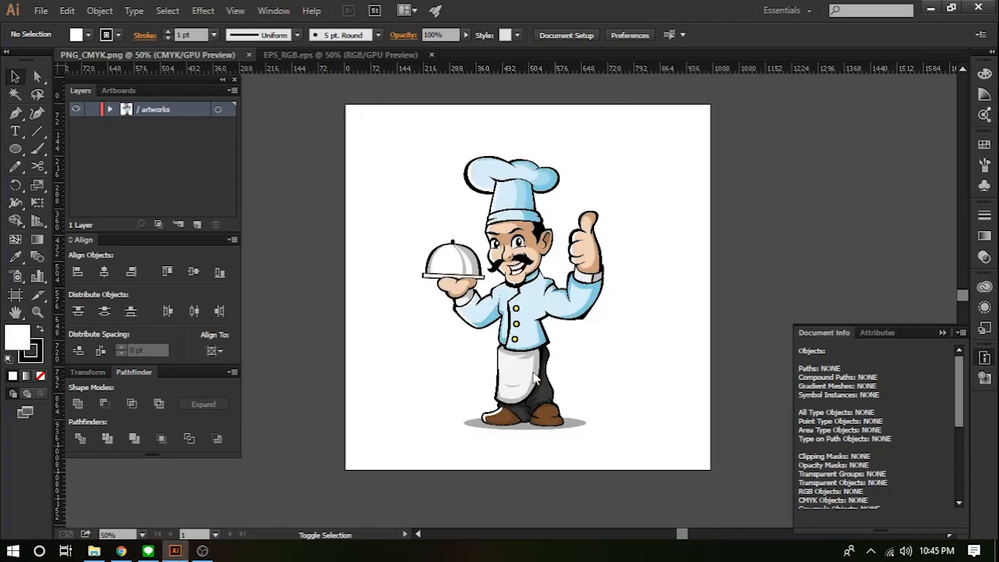
Export EPS_RGB.eps as a PNG named PNG_RGB into the 34 - CHEF VECTOR\PNG folder, accepting the PNG options
left_click(334, 54)
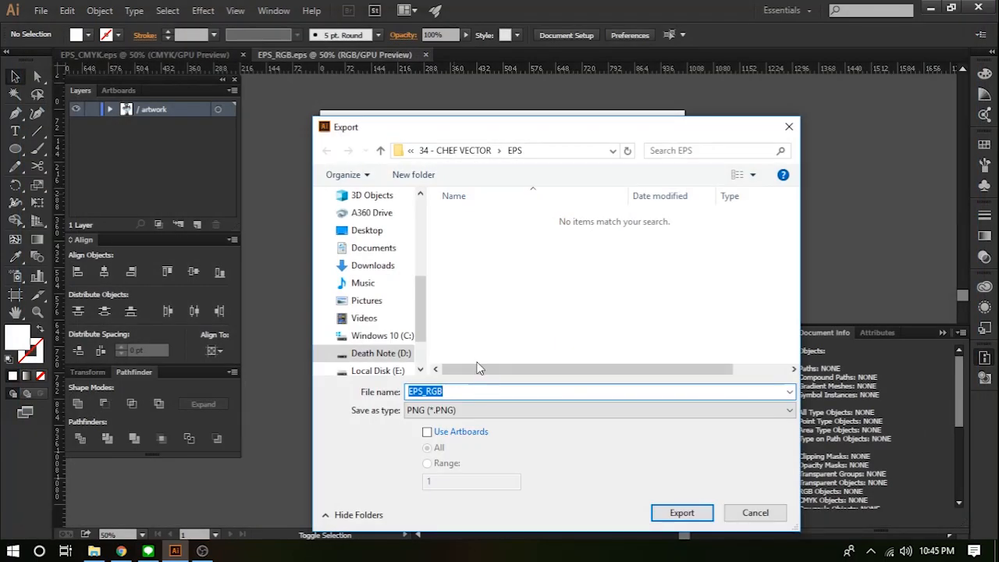
left_click(455, 150)
double_click(459, 260)
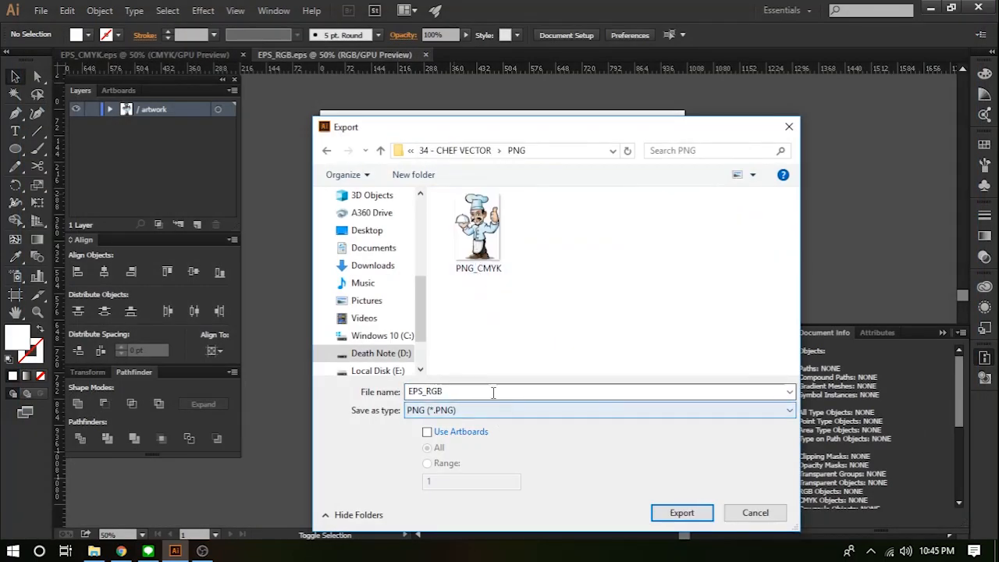
type("PNG_R")
left_click(548, 156)
left_click(681, 512)
left_click(500, 395)
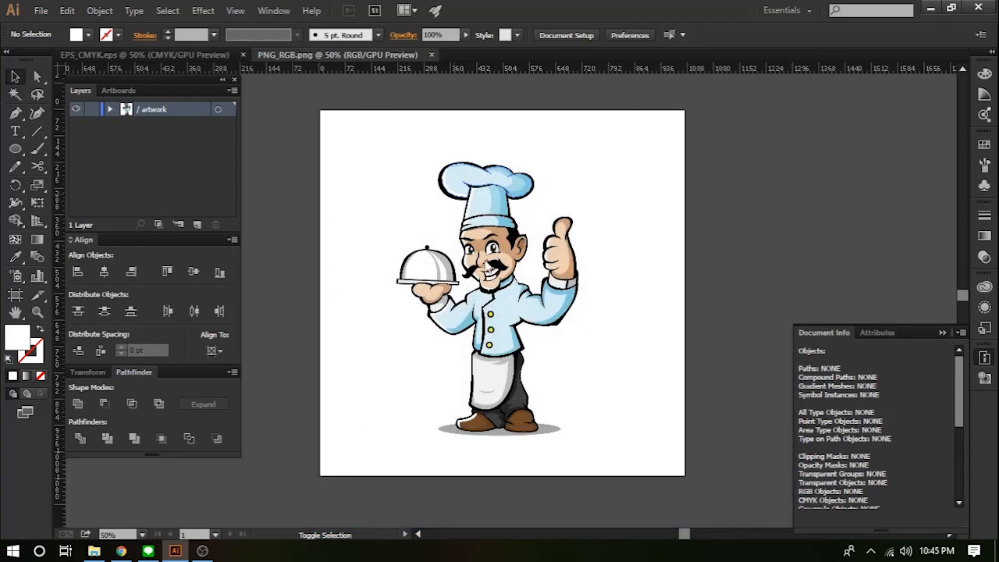
left_click(209, 53)
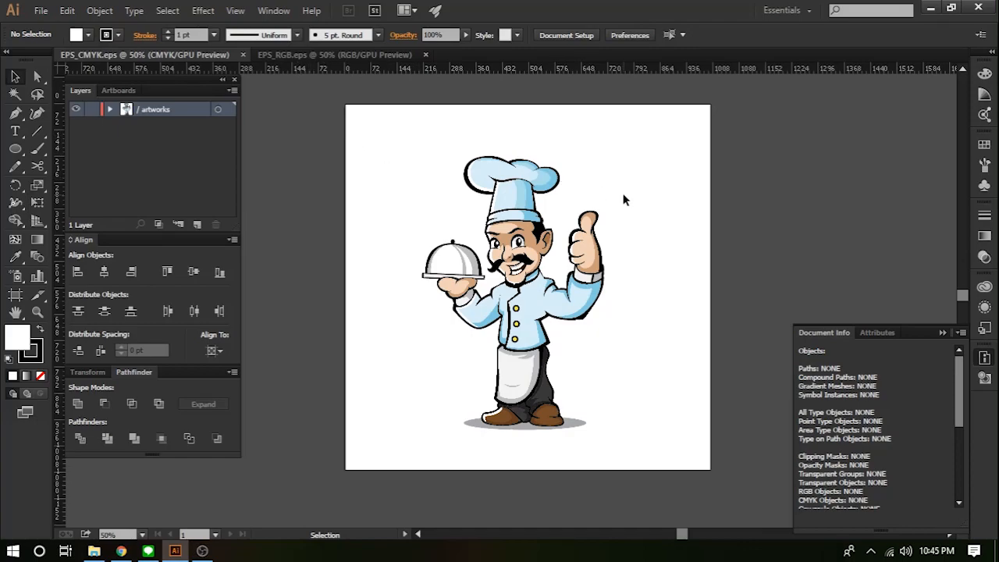
key("ctrl+alt+shift+s")
key("Escape")
key("ctrl+shift+e")
left_click(471, 153)
double_click(481, 243)
left_click(484, 410)
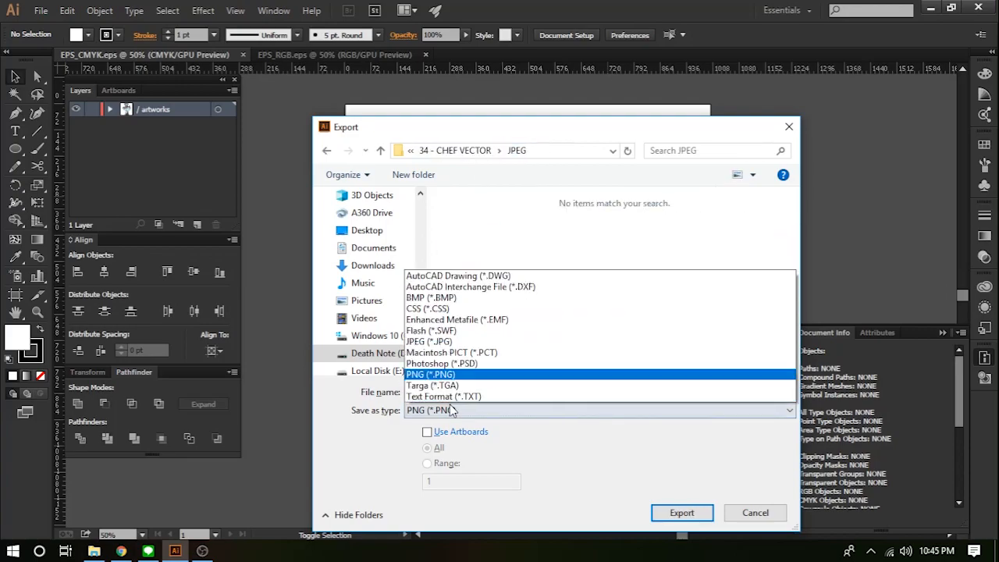
left_click(459, 318)
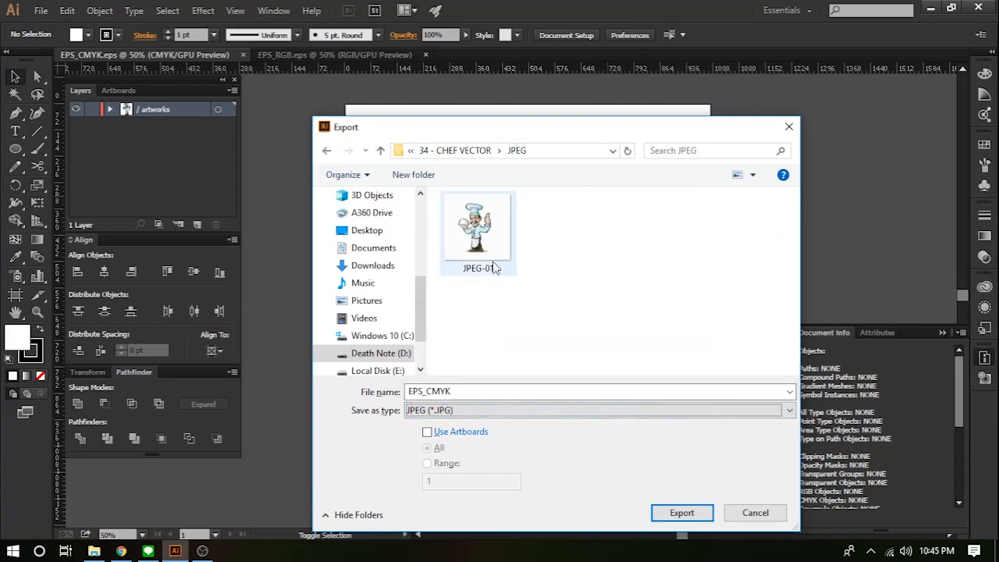
mouse_move(494, 268)
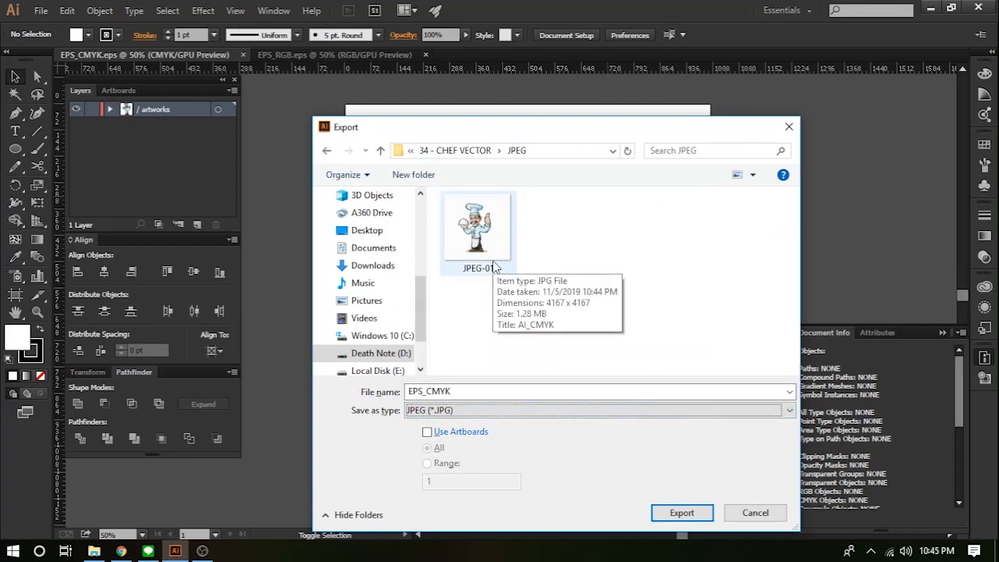
key("Escape")
Set up an export of the EPS_RGB document in JPEG format into the 34 - CHEF VECTOR\JPEG folder
left_click(371, 56)
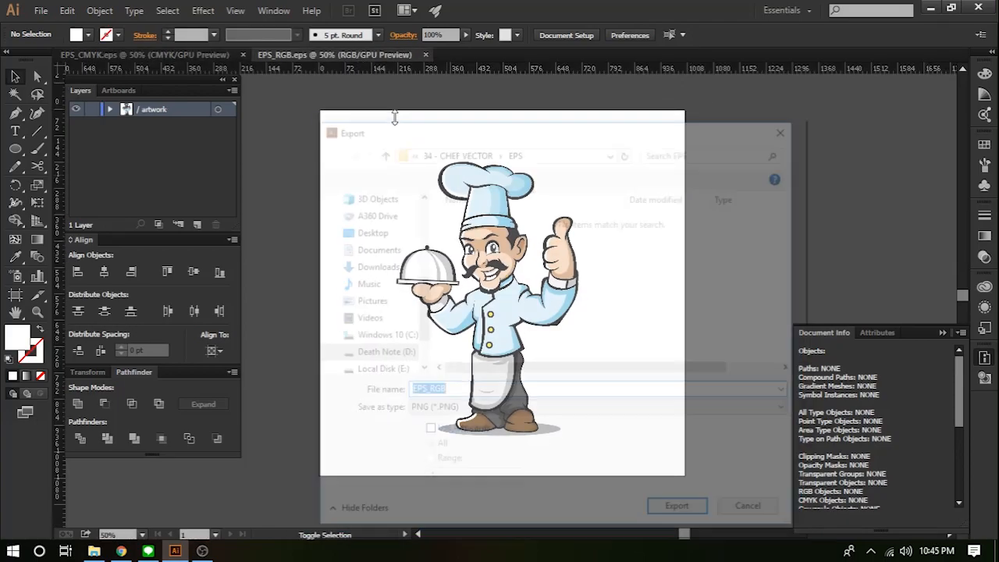
left_click(477, 154)
double_click(479, 249)
left_click(459, 410)
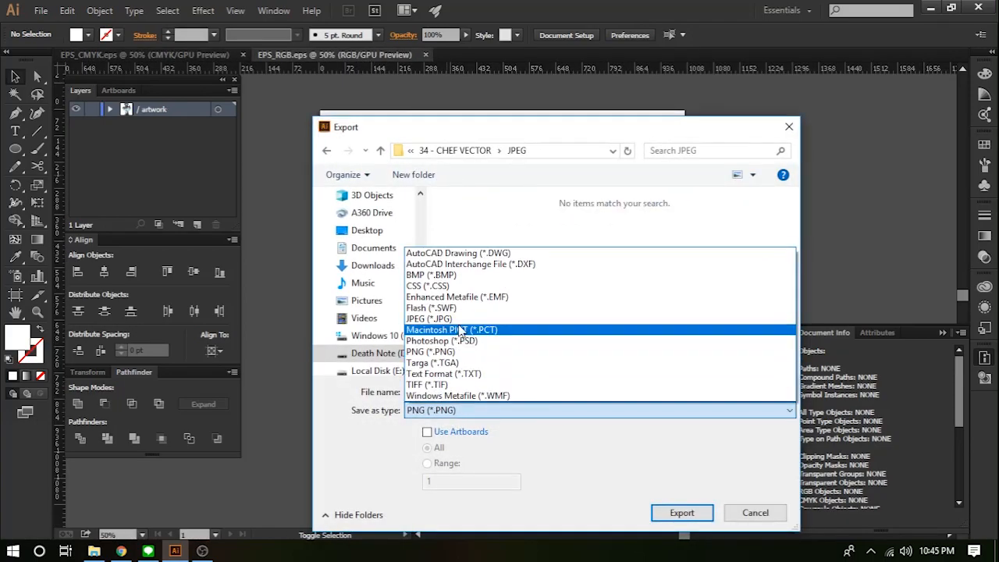
left_click(463, 318)
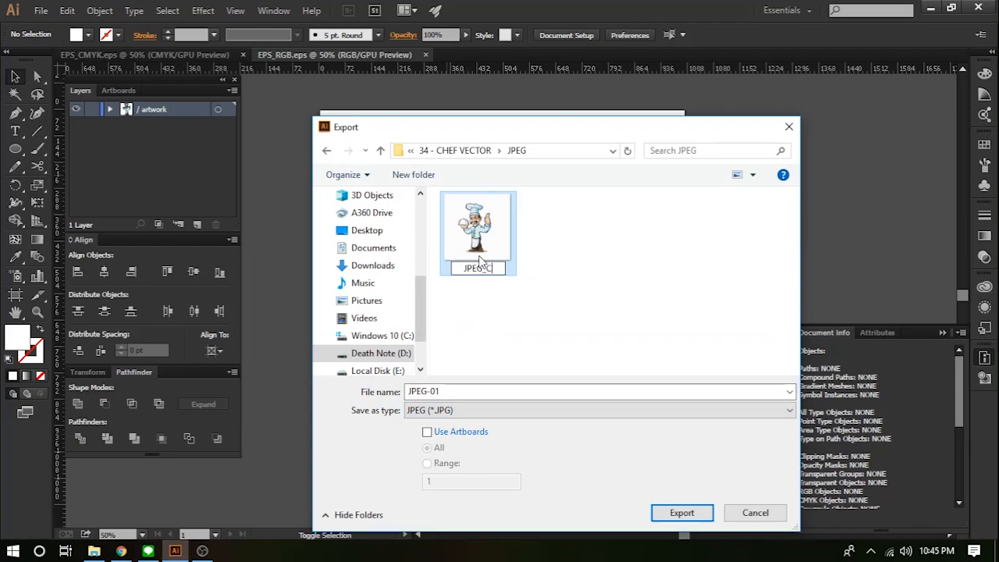
Rename the existing JPEG-01 file JPEG_CMYK and export the RGB artwork with artboards as JPEG_RGB, accepting the JPEG options
left_click(488, 389)
key("BackSpace")
key("BackSpace")
key("BackSpace")
type("_RGB")
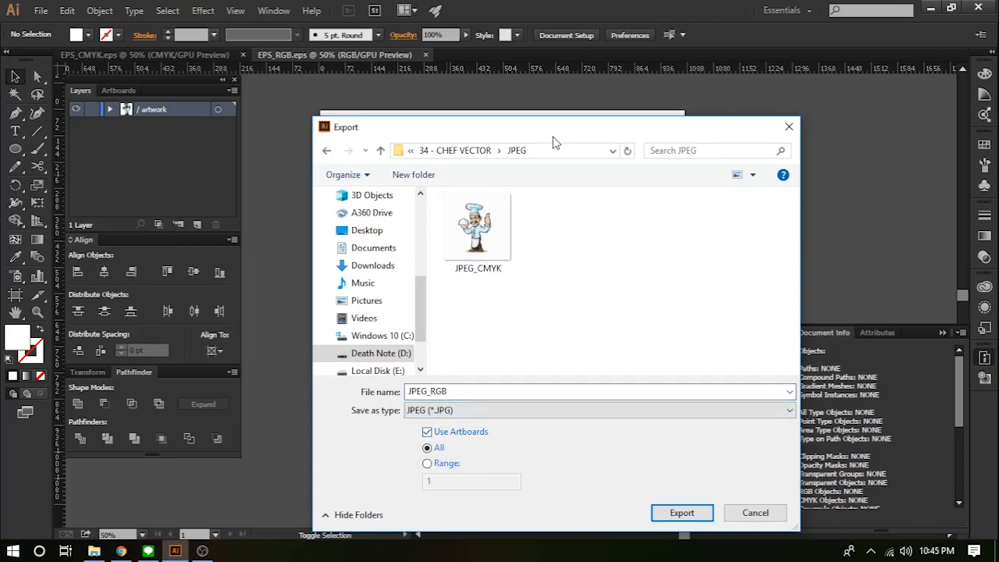
left_click(676, 512)
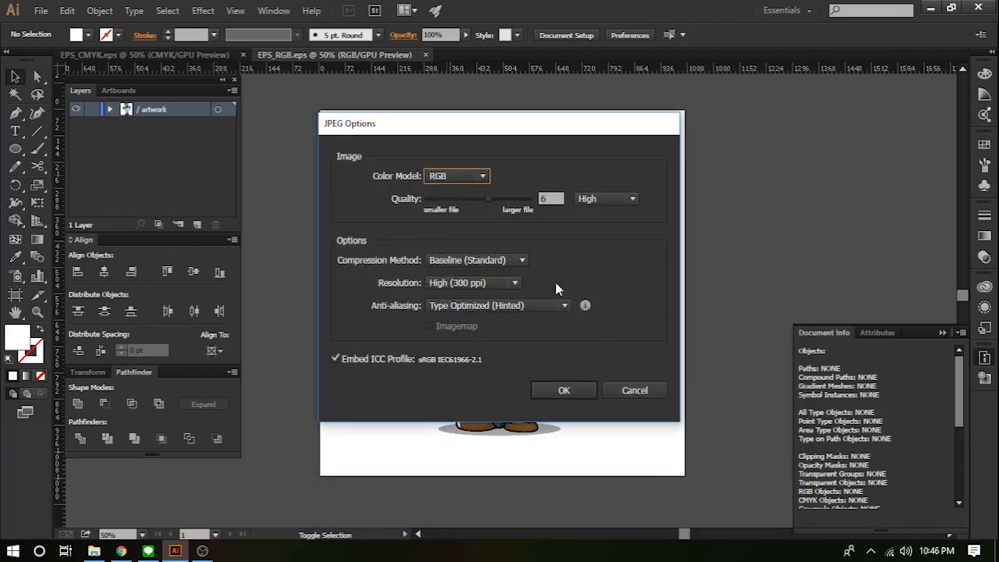
left_click(564, 392)
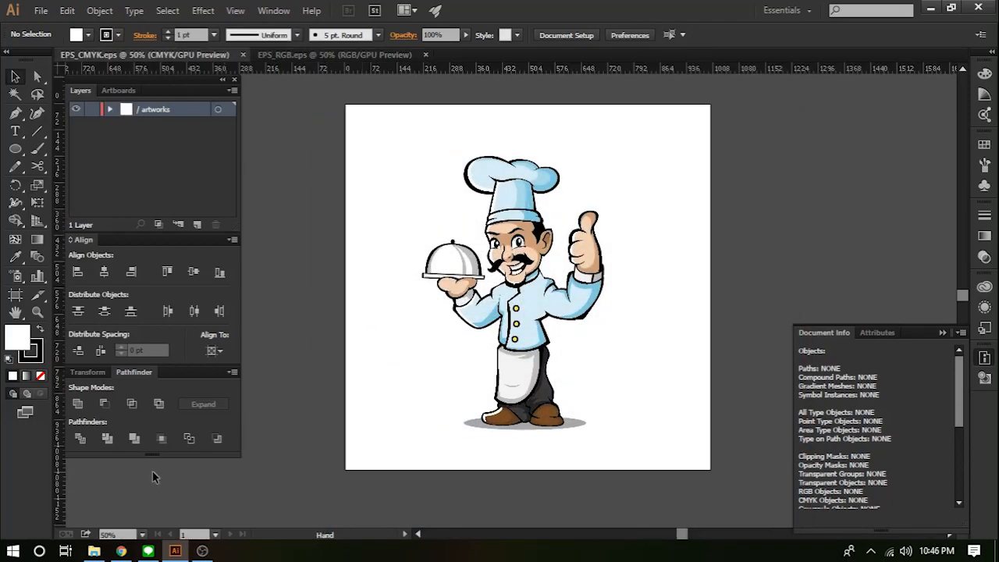
Switch to File Explorer and open PREVIEW IMAGES.ai from the 5 - Graphicriver\0 - PROJECT TEMPLATE folder
key("alt+Tab")
key("BackSpace")
left_click(263, 50)
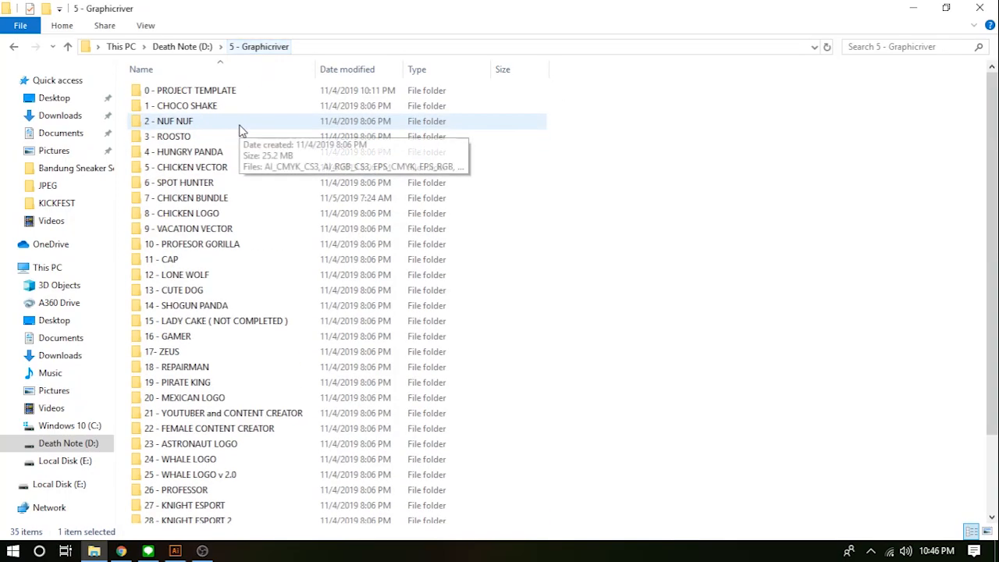
double_click(231, 96)
double_click(166, 225)
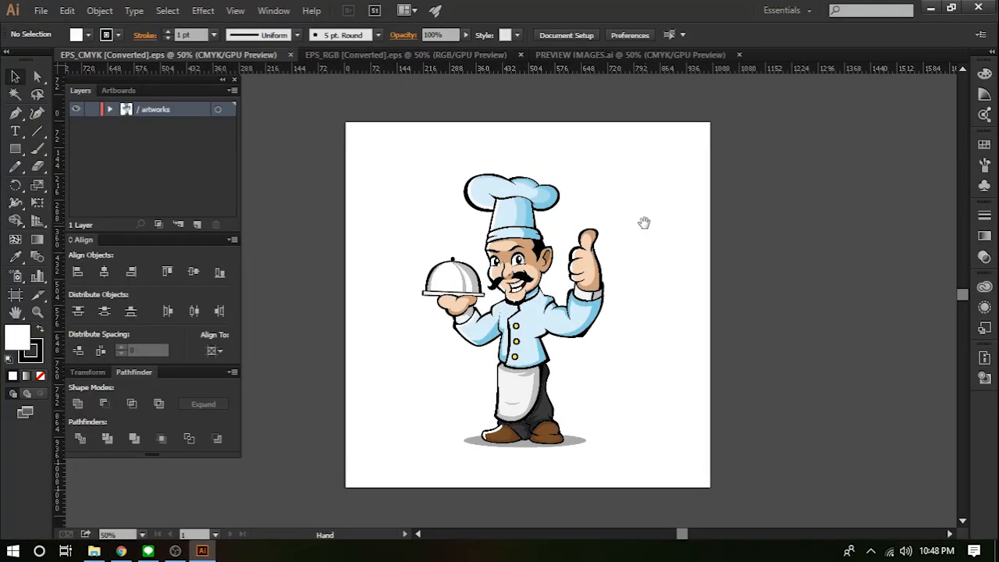
Open THUMBNAIL.ai from the project template folder alongside the converted EPS documents
left_click_drag(644, 223, 614, 229)
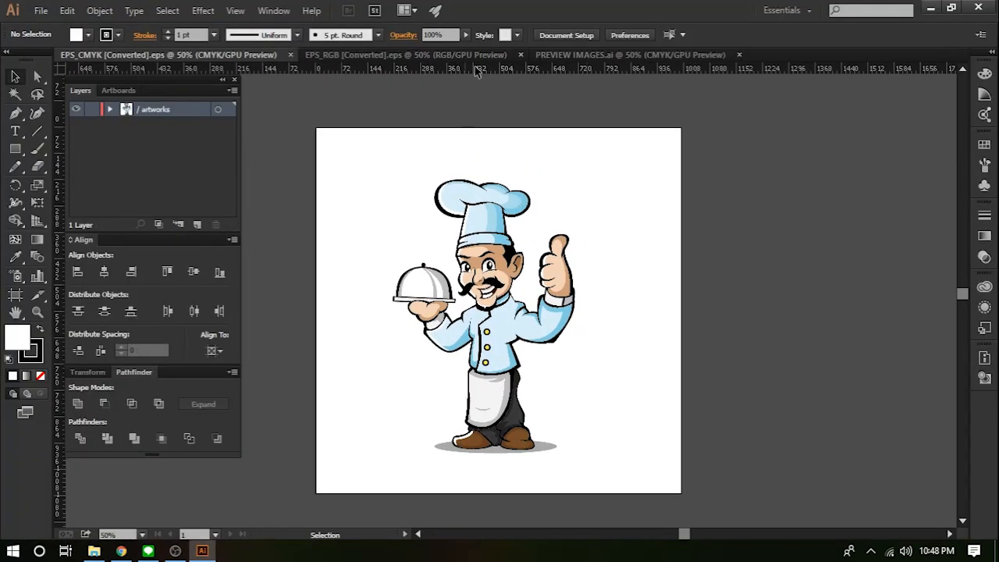
left_click(557, 61)
left_click(493, 59)
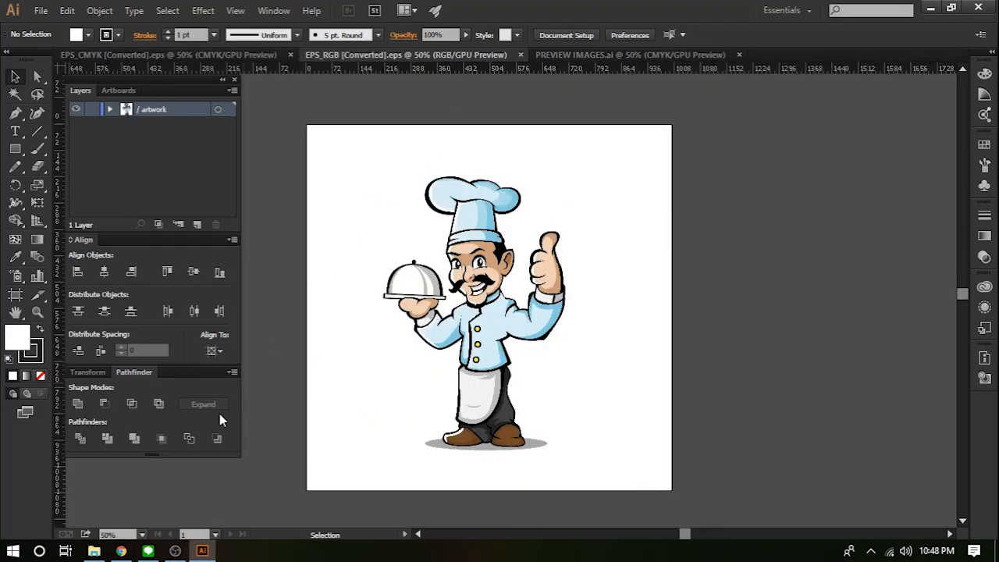
left_click(92, 552)
double_click(328, 226)
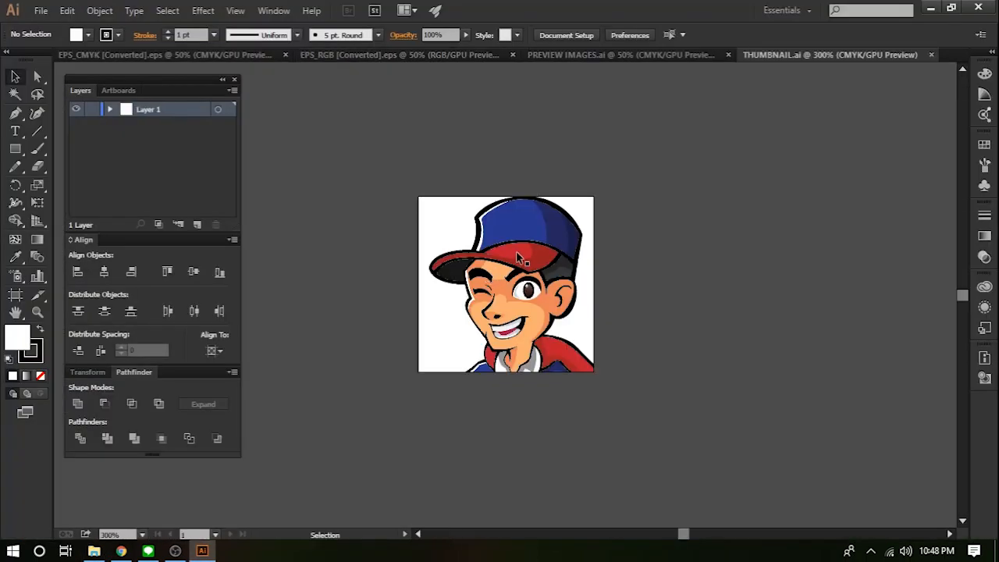
Copy the chef artwork from the converted EPS document and paste it into PREVIEW IMAGES.ai, replacing the first artboard's SUPERCOURIER group
key("ctrl+Tab")
key("ctrl+a")
left_click(36, 74)
left_click(610, 55)
left_click(399, 288)
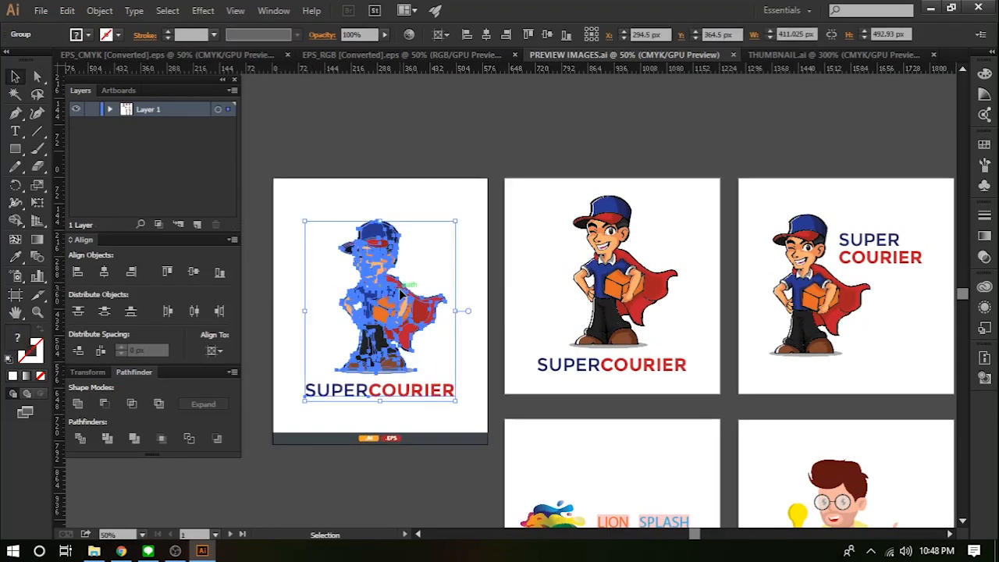
key("Delete")
key("ctrl+v")
Scale the pasted chef to fit the first artboard and position it above the dark footer bar
left_click_drag(507, 294, 388, 270)
left_click_drag(486, 136, 435, 188)
left_click_drag(389, 255, 396, 240)
left_click(466, 294)
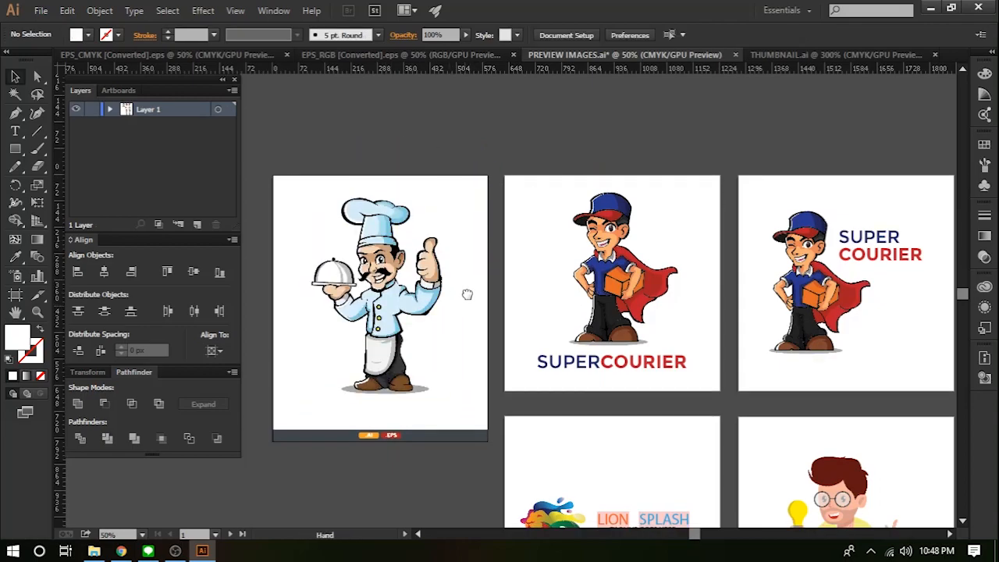
Ungroup the courier mascot and the SUPERCOURIER title on the second artboard
left_click_drag(466, 294, 468, 283)
left_click(594, 359)
key("ctrl+shift+g")
left_click(578, 368)
double_click(578, 357)
double_click(580, 387)
left_click(600, 314)
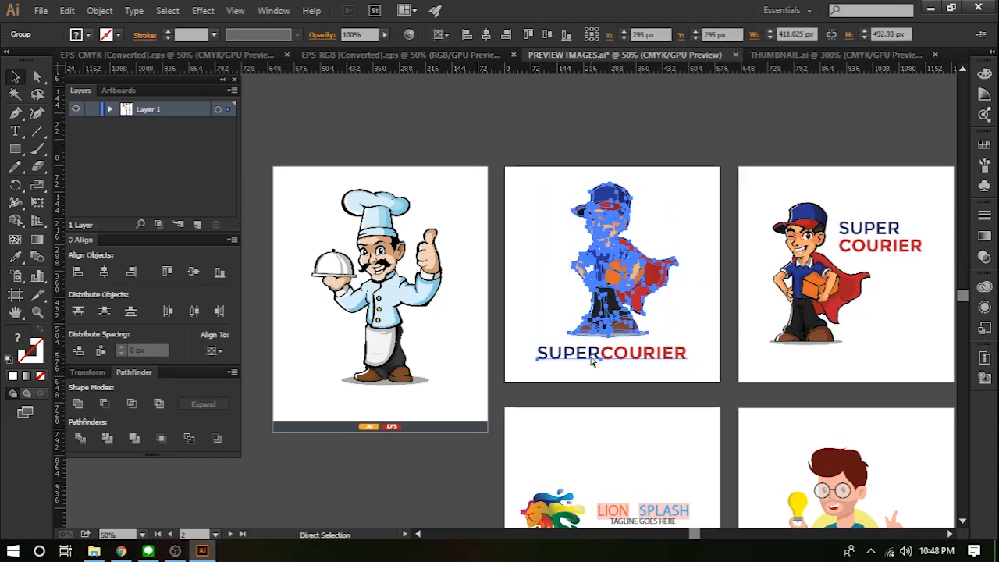
left_click(595, 370)
Copy the SUPERCOURIER title from the second artboard and place the duplicate beneath the chef on the first artboard
right_click(633, 353)
left_click(553, 353)
key("ctrl+c")
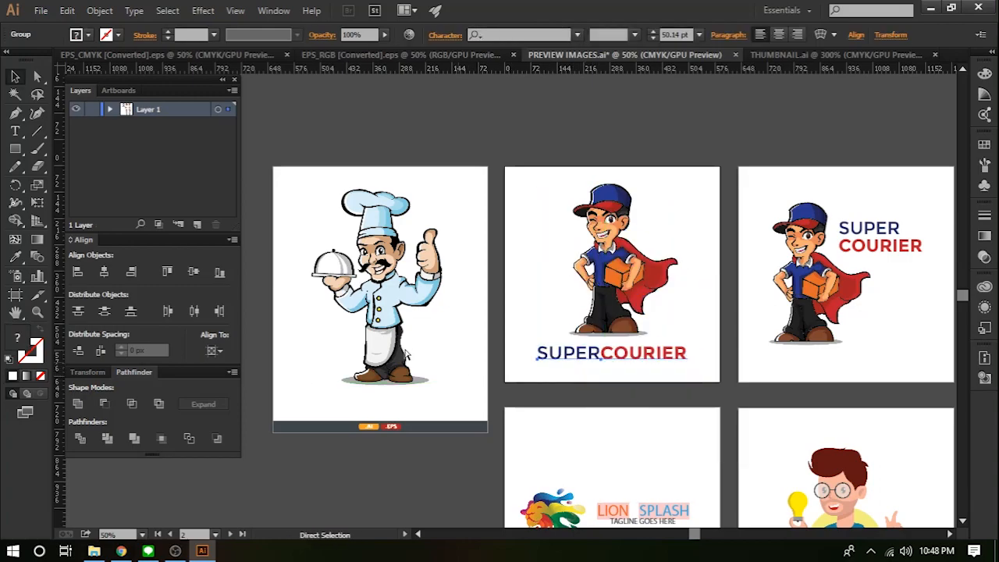
key("ctrl+v")
left_click_drag(451, 312, 347, 399)
key("ctrl+plus")
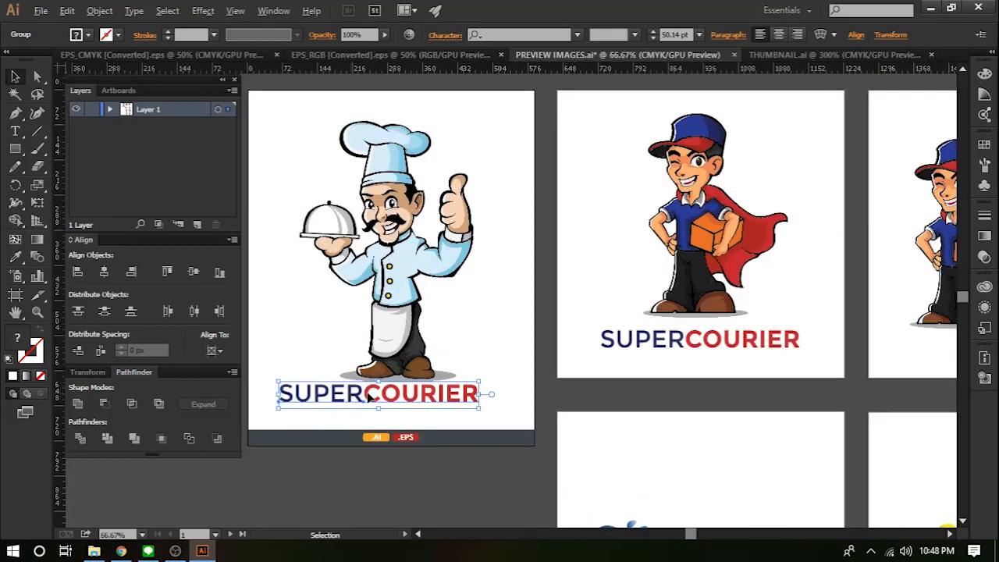
key("ctrl+shift+a")
Change the title under the chef to CHEFMASCOT, replacing SUPER with CHEF and COURIER with MASCOT, and bring the words together
scroll(422, 395, "left", 1)
key("t")
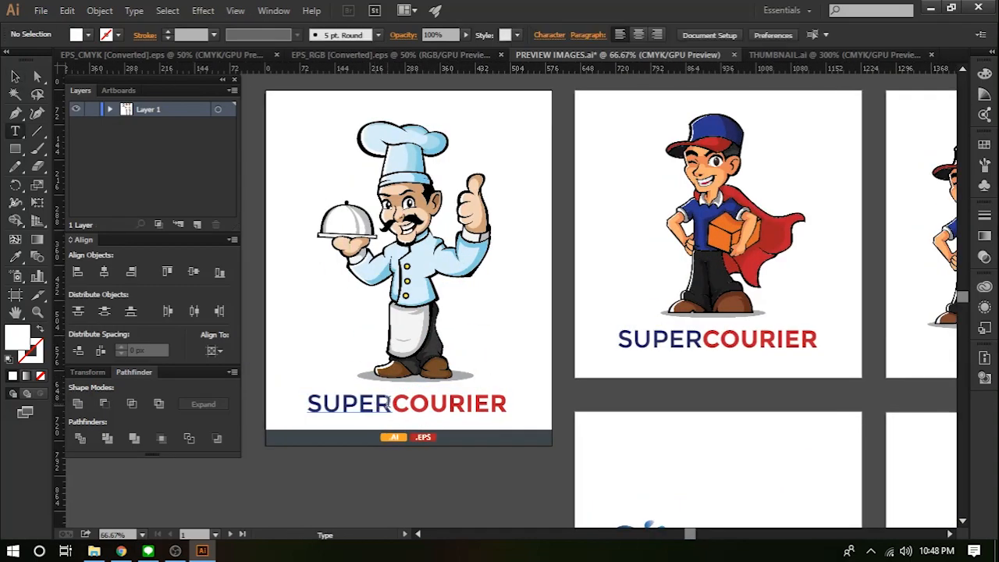
left_click_drag(391, 404, 178, 419)
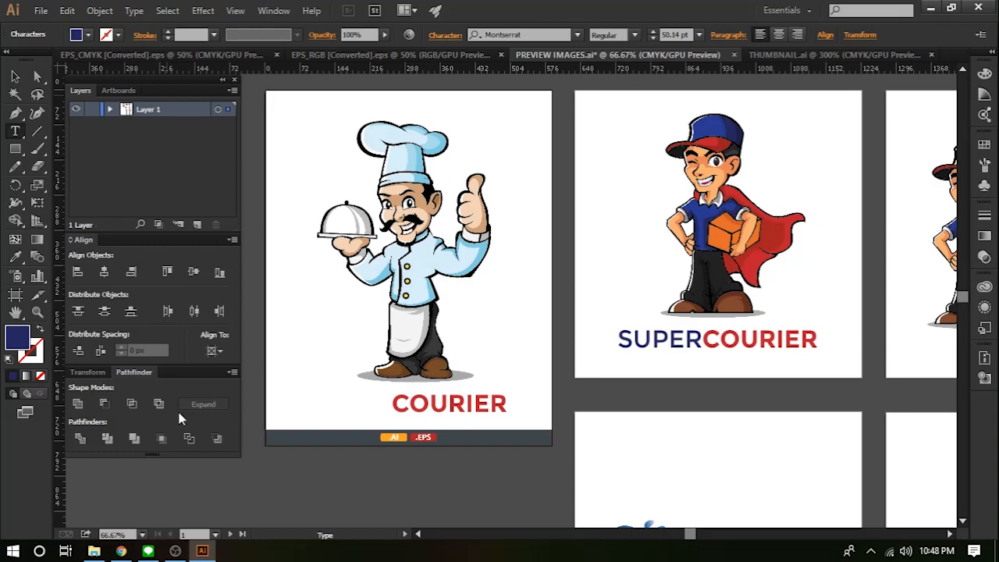
double_click(405, 412)
type("MASCO")
scroll(418, 412, "left", 1)
scroll(420, 405, "up", 2)
left_click_drag(421, 406, 381, 406)
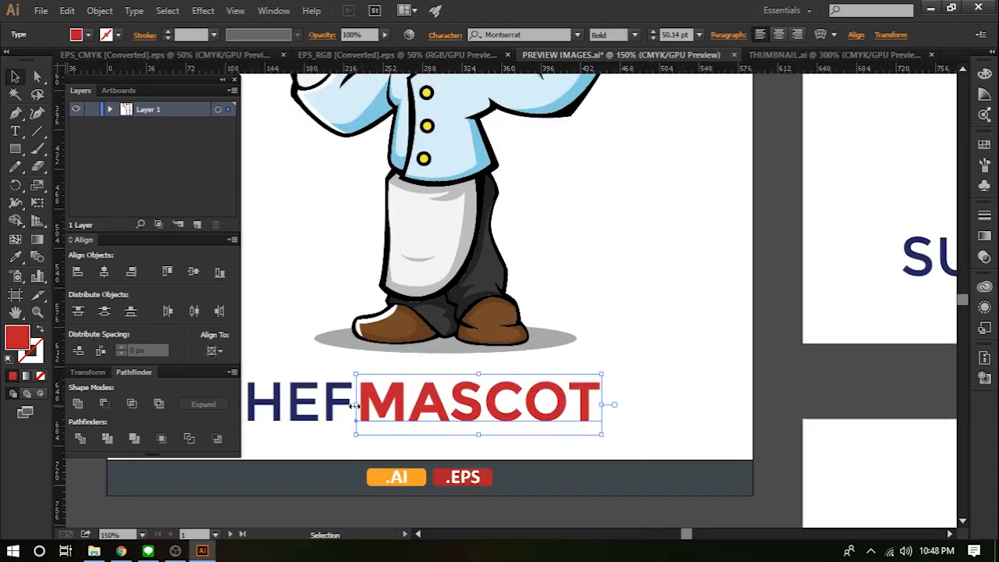
Recolor both words of the CHEFMASCOT title black
left_click(89, 35)
left_click(71, 91)
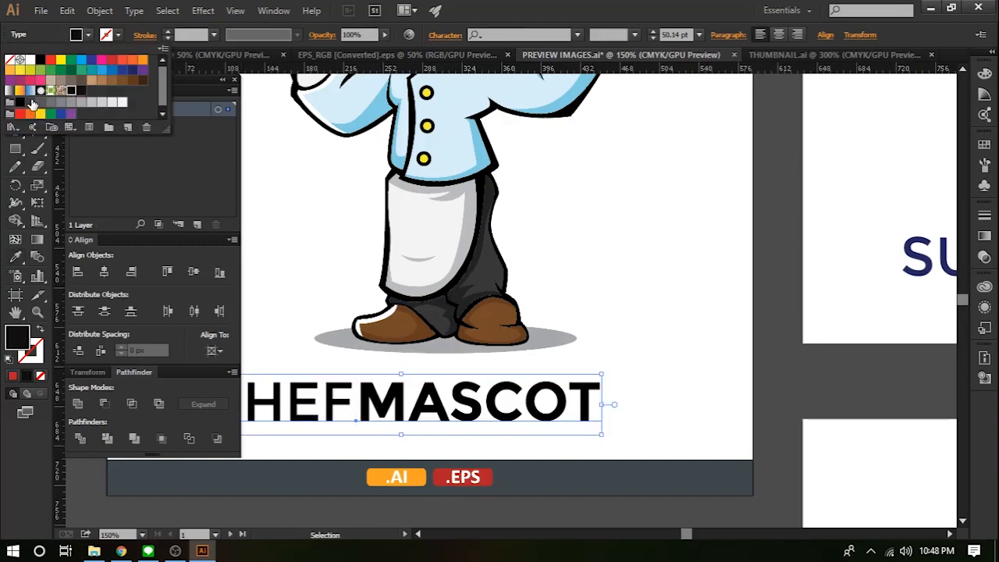
left_click(555, 278)
Center the CHEFMASCOT title horizontally on the first artboard
scroll(579, 286, "up", 1)
scroll(566, 330, "down", 2)
left_click(573, 333)
left_click(452, 373)
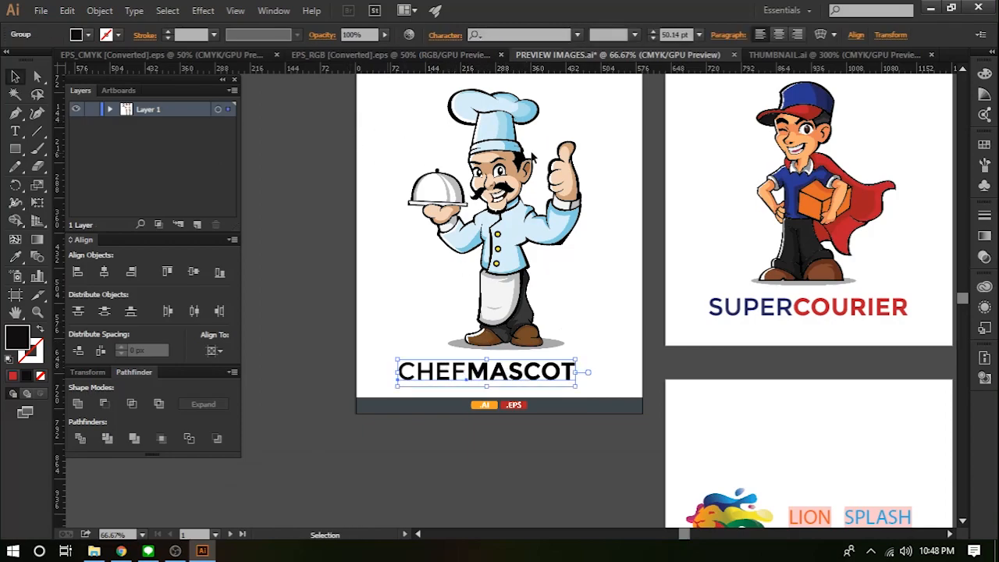
left_click(110, 273)
Scale the chef and the CHEFMASCOT title down together to about 185 px wide
left_click_drag(395, 279, 376, 320)
left_click(496, 319, "shift")
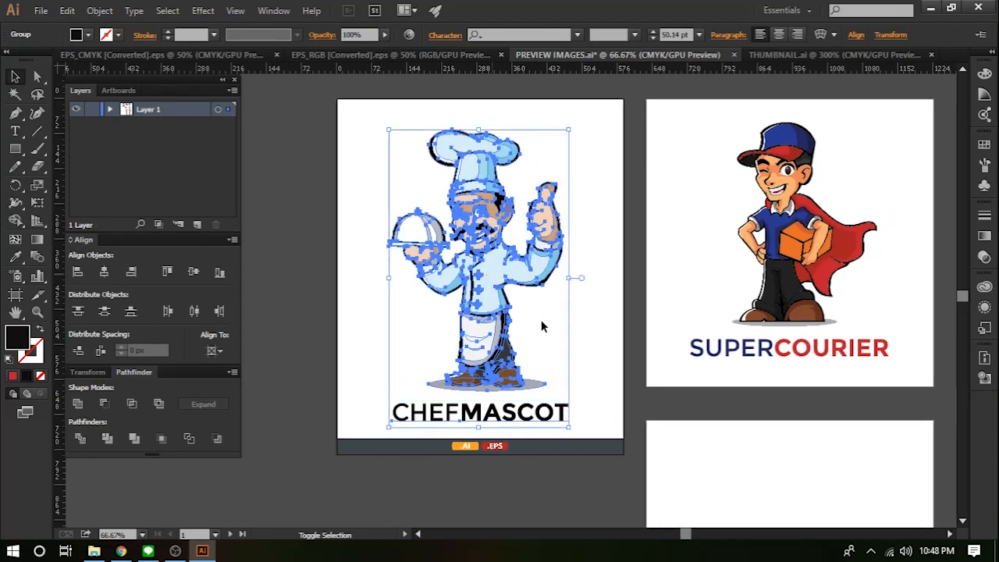
left_click_drag(571, 428, 481, 280)
Group the chef with its CHEFMASCOT title and center the group horizontally on the first artboard
left_click(443, 212)
left_click(486, 268)
left_click(472, 275)
left_click(437, 212, "shift")
key("ctrl+g")
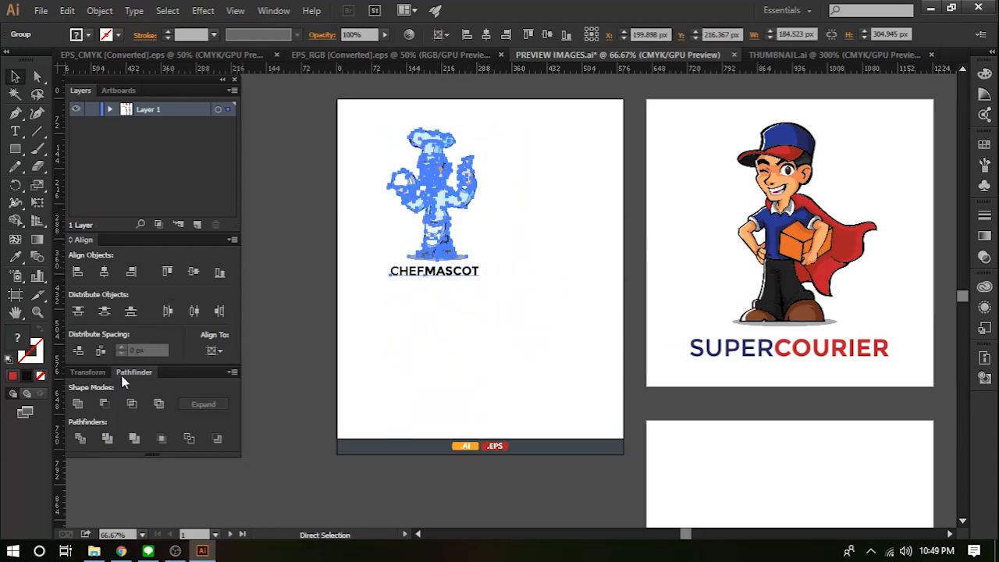
left_click(107, 275)
Duplicate the grouped chef and title below the original and ungroup the copy
left_click_drag(475, 227, 422, 381)
left_click(506, 377)
left_click(459, 426)
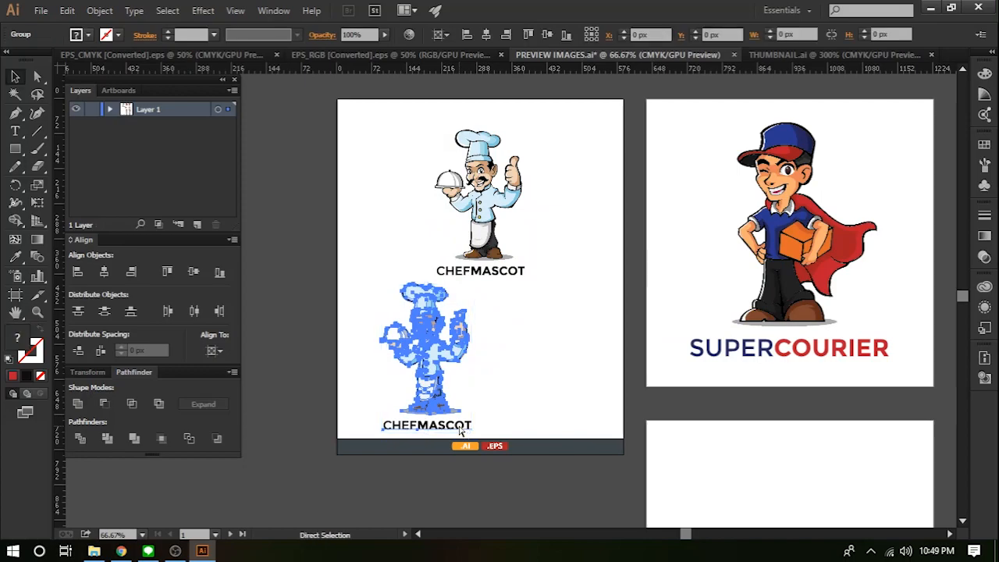
key("ctrl+shift+g")
Move the copied CHEFMASCOT title to the right of the lower chef and scale that chef down slightly
left_click(474, 433)
left_click_drag(459, 428, 564, 330)
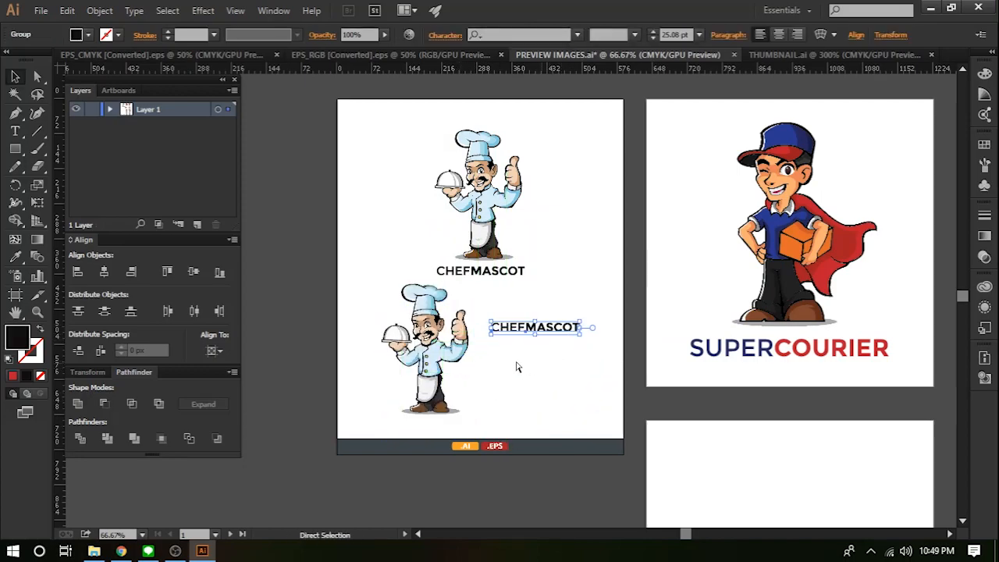
left_click(456, 343)
left_click_drag(468, 285, 460, 310)
left_click_drag(515, 332, 507, 347)
Split the lower title into two lines by placing MASCOT beneath CHEF
scroll(517, 367, "left", 1)
scroll(519, 369, "up", 2)
left_click(556, 377)
left_click_drag(597, 313, 504, 344)
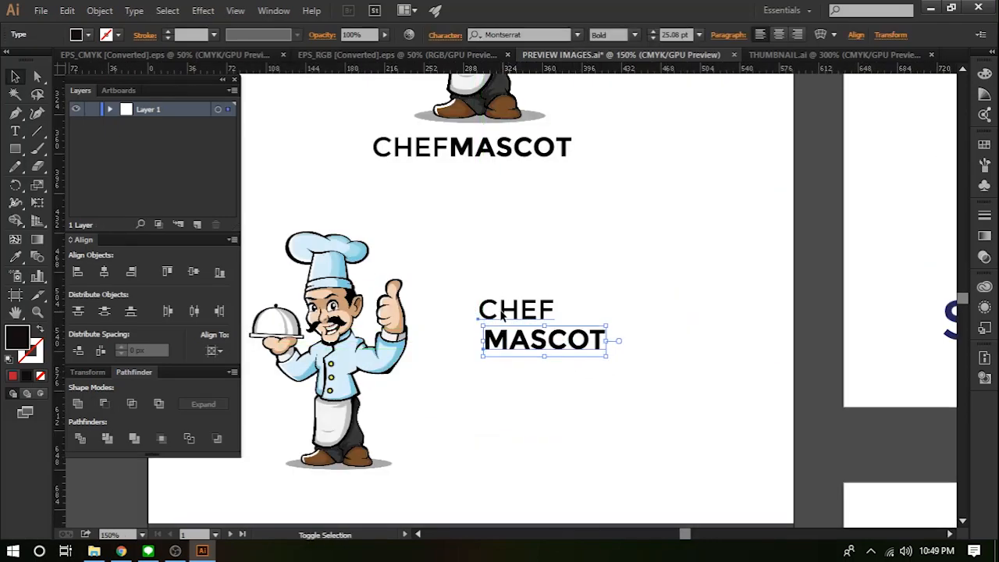
Left-align CHEF and MASCOT in the lower title and adjust the vertical spacing between the two lines
left_click(502, 314, "shift")
left_click(77, 272)
key("ctrl+z")
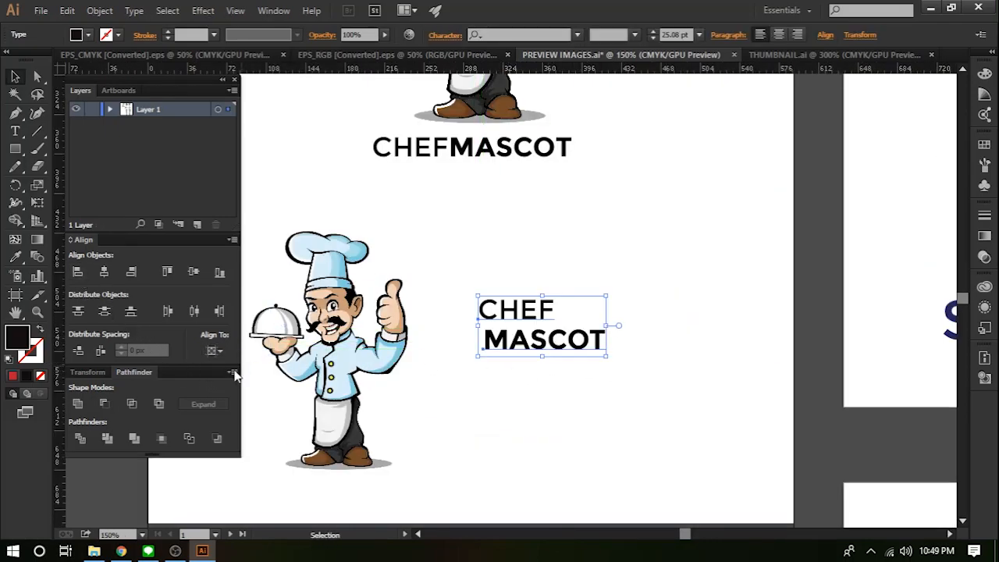
left_click(77, 272)
left_click(456, 343)
scroll(507, 338, "up", 3)
left_click_drag(525, 352, 526, 339)
Enlarge the stacked CHEF MASCOT title to about 193 px wide and place it close beside the lower chef
scroll(535, 345, "down", 3)
left_click_drag(672, 379, 489, 287)
left_click_drag(625, 363, 711, 395)
left_click_drag(604, 388, 557, 382)
Group the lower chef with the stacked CHEF MASCOT title
scroll(547, 385, "down", 2)
left_click(467, 377, "shift")
key("ctrl+g")
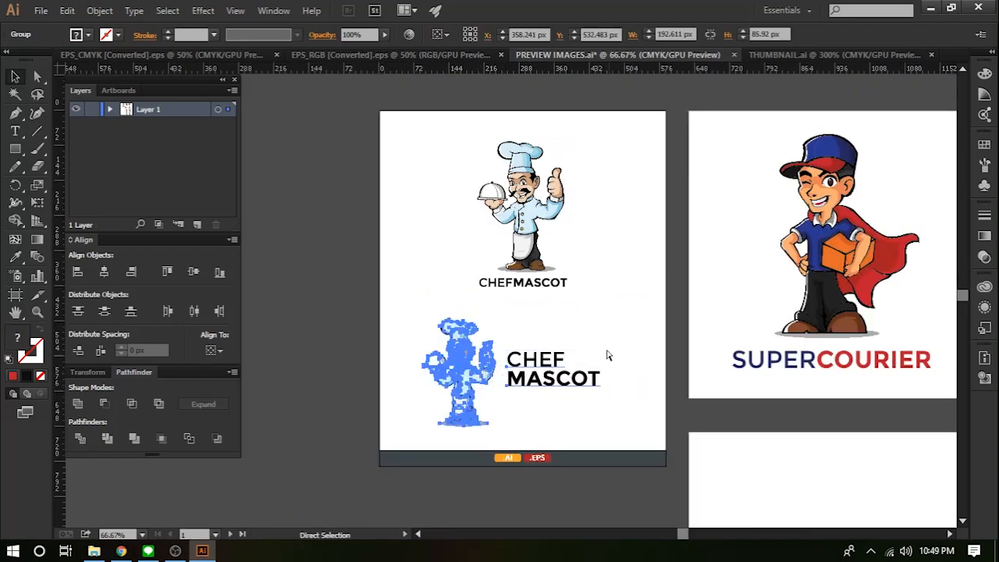
Enlarge the lower chef and title group to about 437 px wide and center it horizontally on the artboard
left_click(599, 321)
left_click_drag(602, 321, 639, 295)
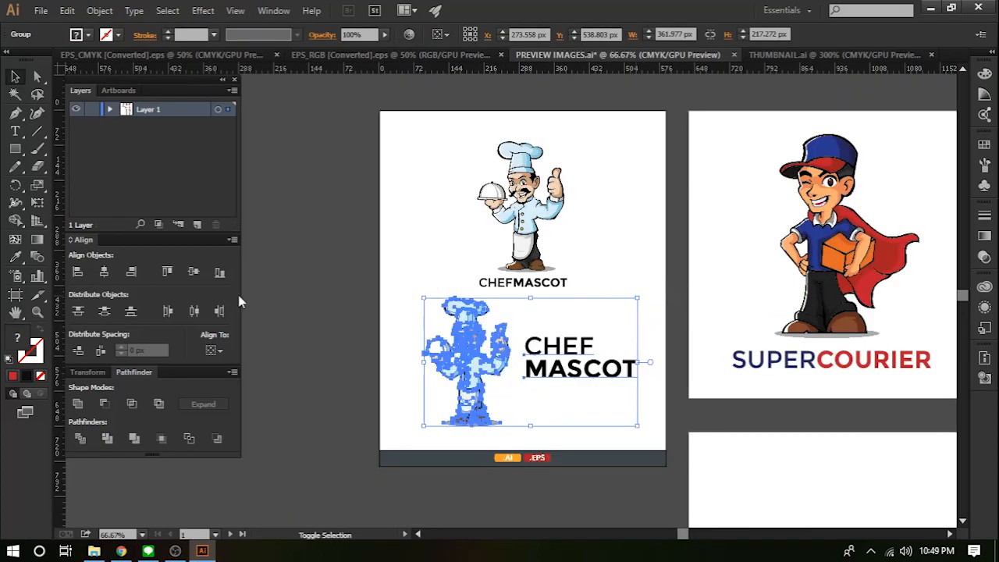
left_click(104, 272)
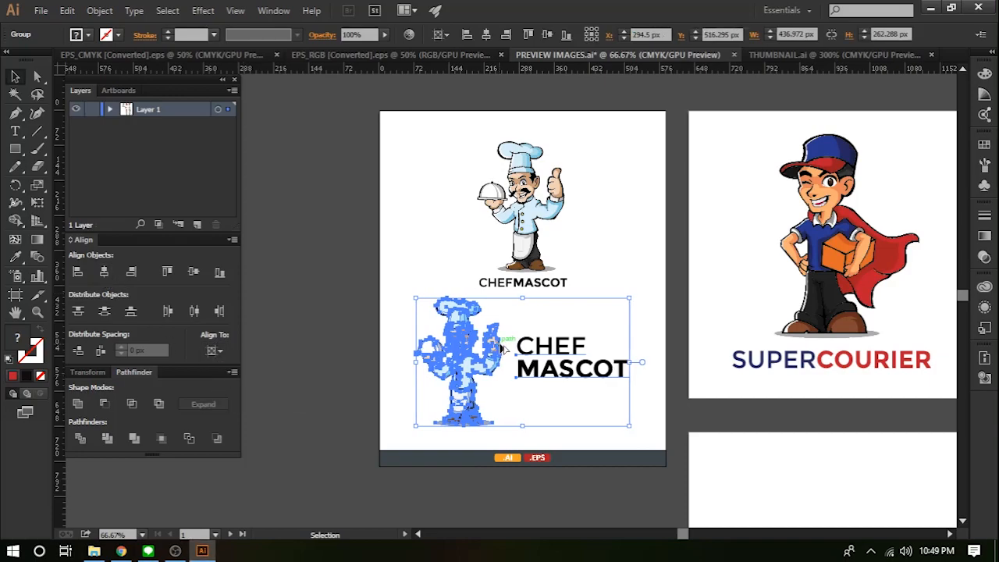
Enlarge the upper chef and CHEFMASCOT group to about 216 px wide
key("ctrl+=")
left_click(515, 341)
left_click_drag(589, 353, 615, 386)
left_click_drag(533, 251, 534, 273)
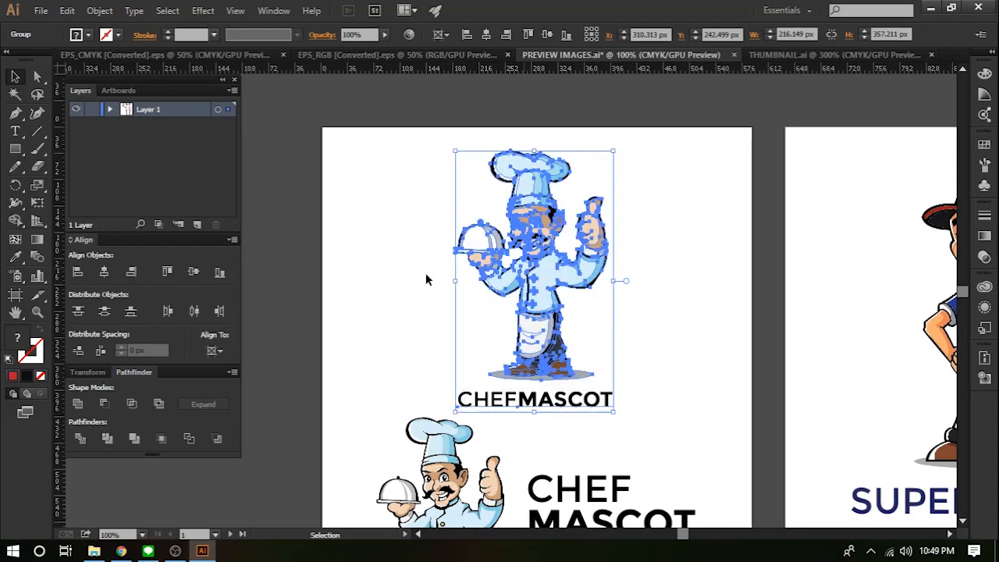
Center the upper chef and CHEFMASCOT group horizontally on the artboard
left_click(104, 272)
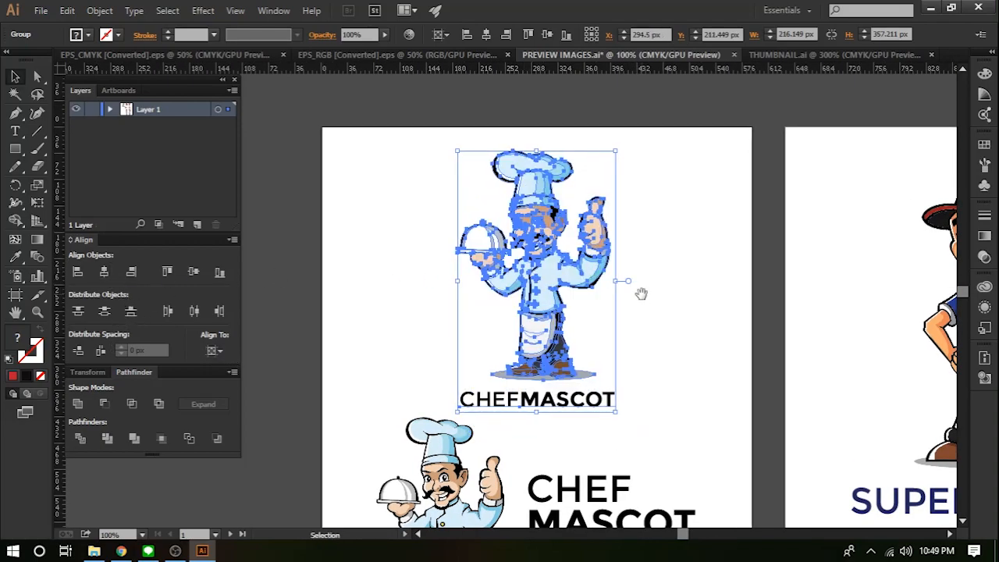
left_click_drag(641, 293, 572, 269)
scroll(572, 269, "down", 2)
left_click(594, 289)
Reduce the lower chef and title group to about 398 px wide and center it horizontally on the artboard
left_click_drag(506, 337, 465, 322)
scroll(465, 321, "up", 1)
left_click(515, 358)
left_click_drag(591, 312, 570, 322)
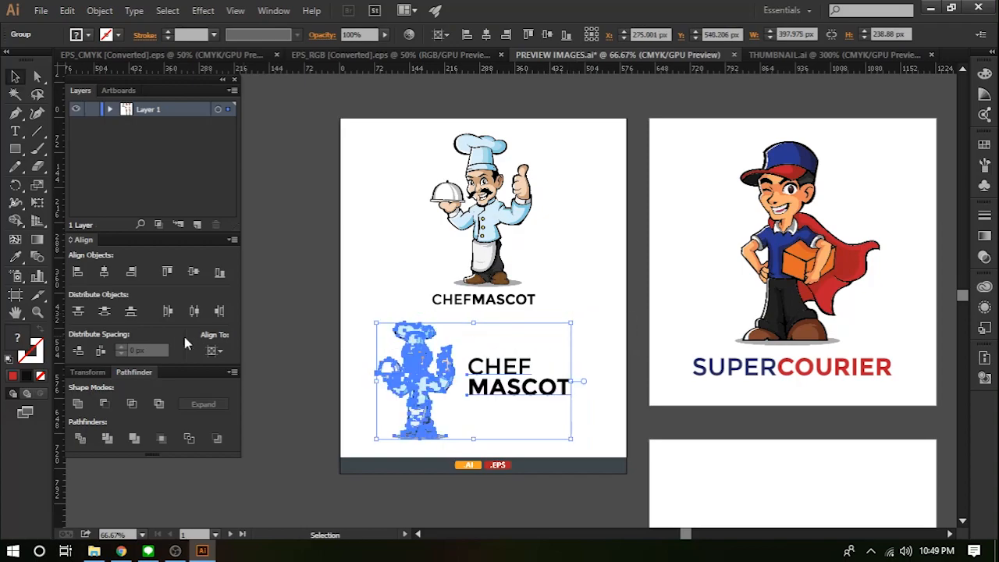
left_click(104, 272)
left_click(558, 277)
Check the finished preview artwork and artboard 1's dimensions, and save the preview images document
scroll(421, 348, "up", 4)
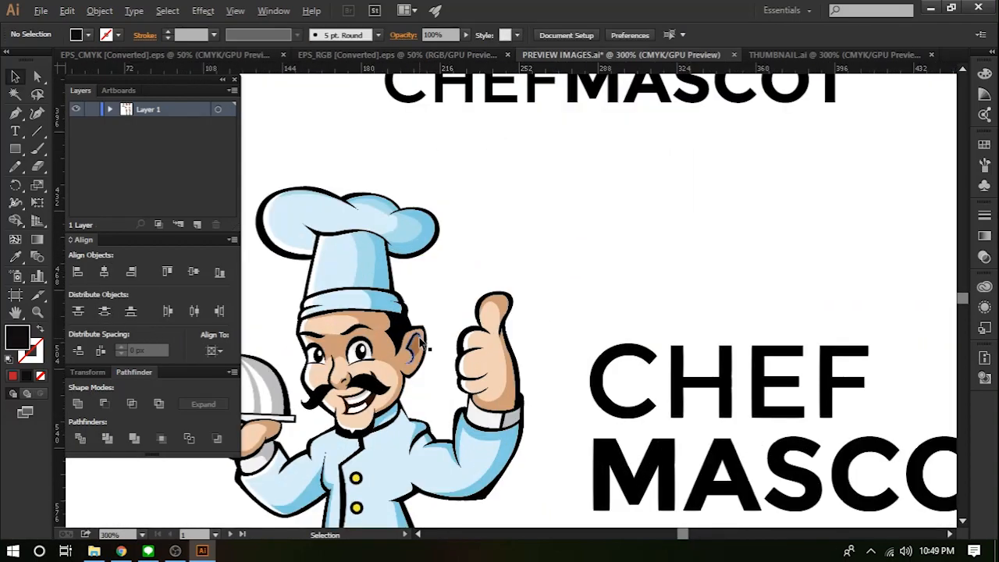
scroll(422, 348, "down", 4)
scroll(503, 327, "up", 2)
scroll(292, 350, "down", 2)
key("shift+o")
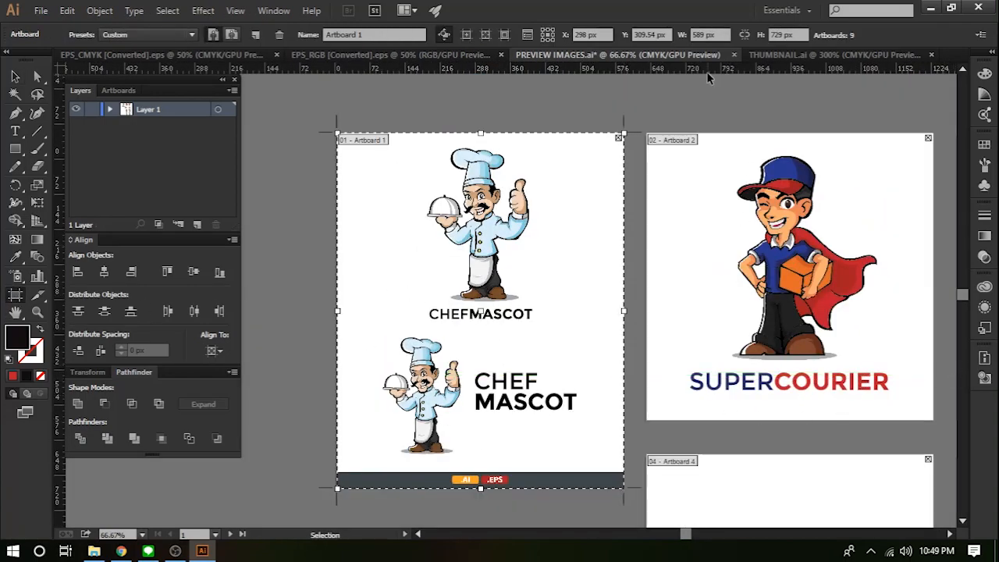
left_click(14, 76)
key("a")
key("ctrl+s")
scroll(554, 195, "down", 1)
Start exporting the preview images document and choose the 34 - CHEF VECTOR folder as its destination
key("ctrl+alt+shift+s")
key("Escape")
key("ctrl+alt+shift+e")
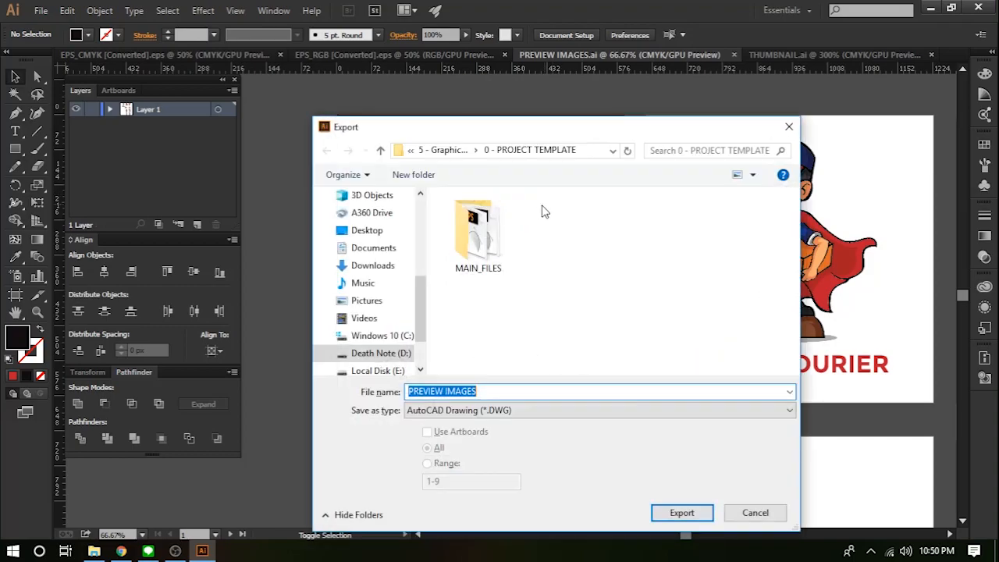
left_click(456, 152)
scroll(518, 313, "down", 9)
double_click(503, 354)
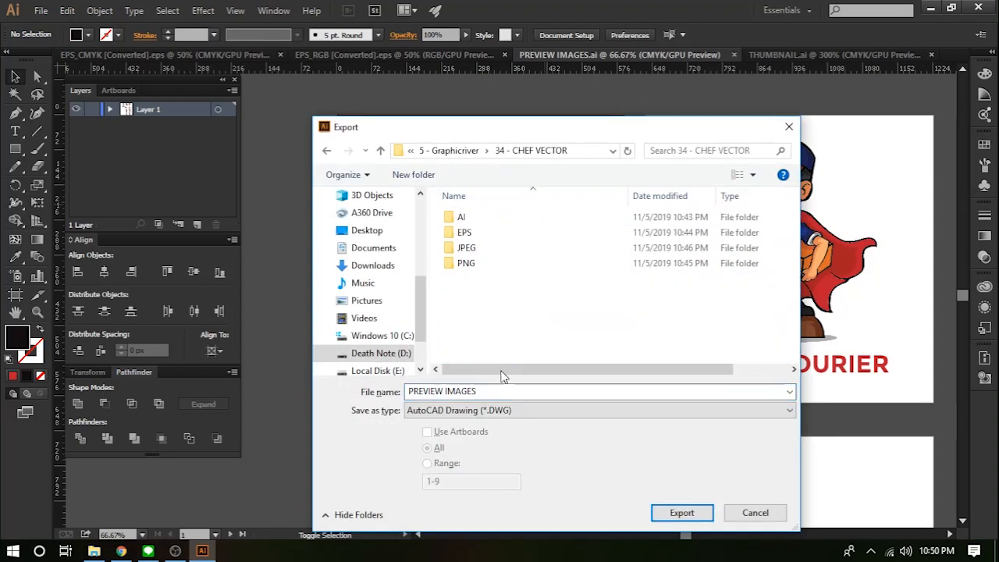
Set the preview export's format to JPEG and name the file PREVIEW IMAGES_JPEG
left_click(490, 410)
key("j")
left_click(490, 412)
left_click(500, 394)
left_click(500, 394)
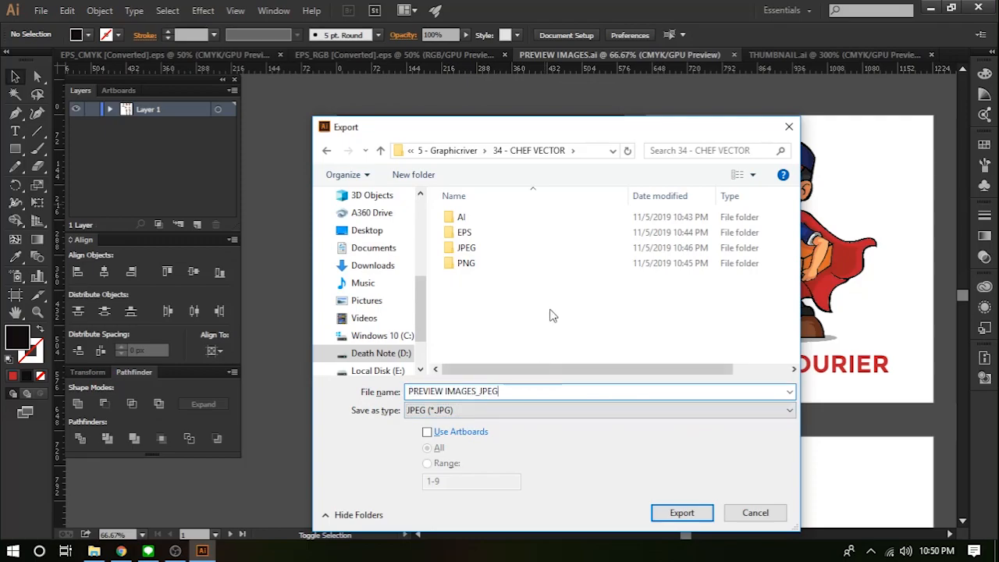
left_click(583, 150)
Restrict the preview export to an artboard range and export the JPEG at Screen (72 ppi) resolution
left_click(427, 432)
left_click(427, 463)
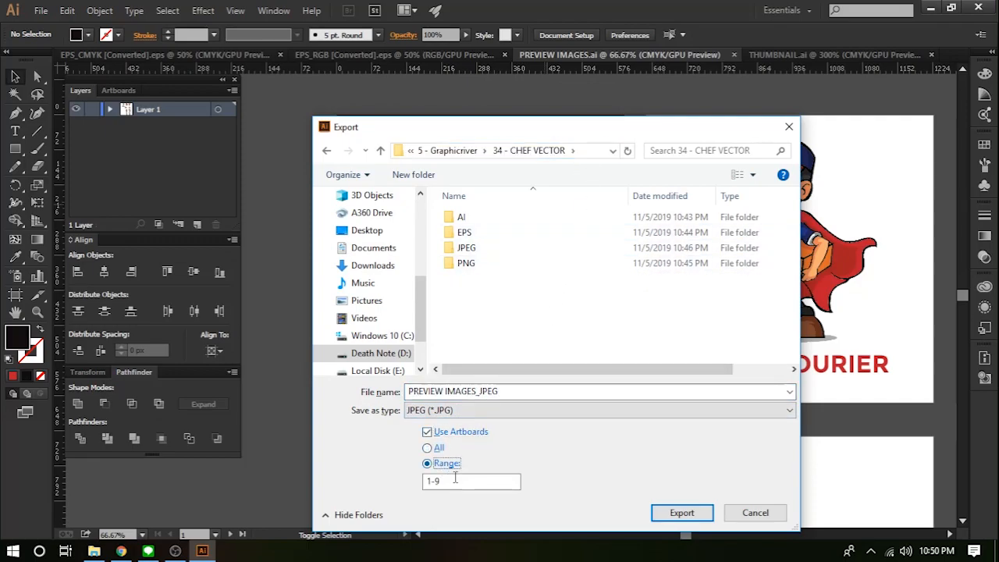
left_click(688, 517)
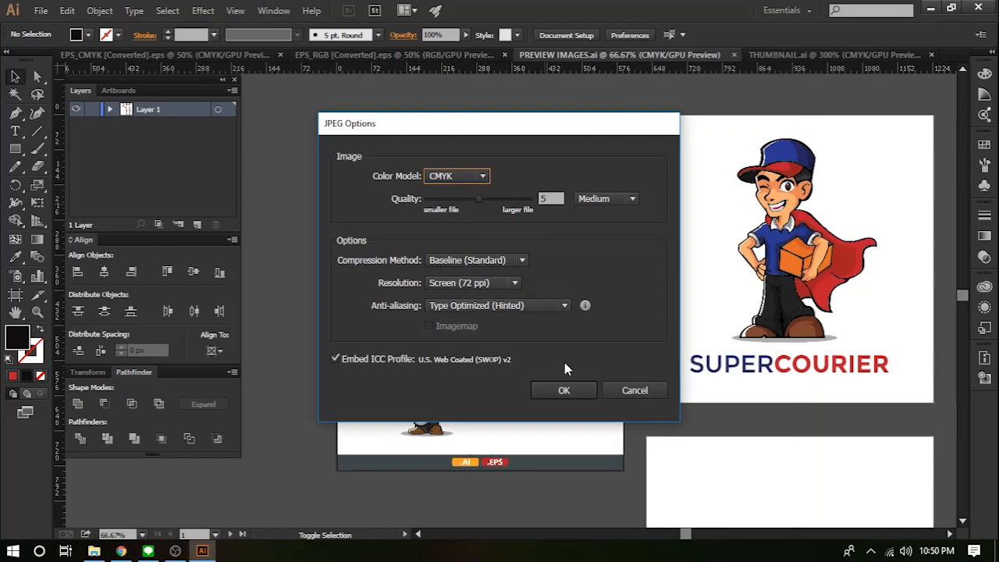
left_click(468, 282)
left_click(473, 297)
left_click(564, 390)
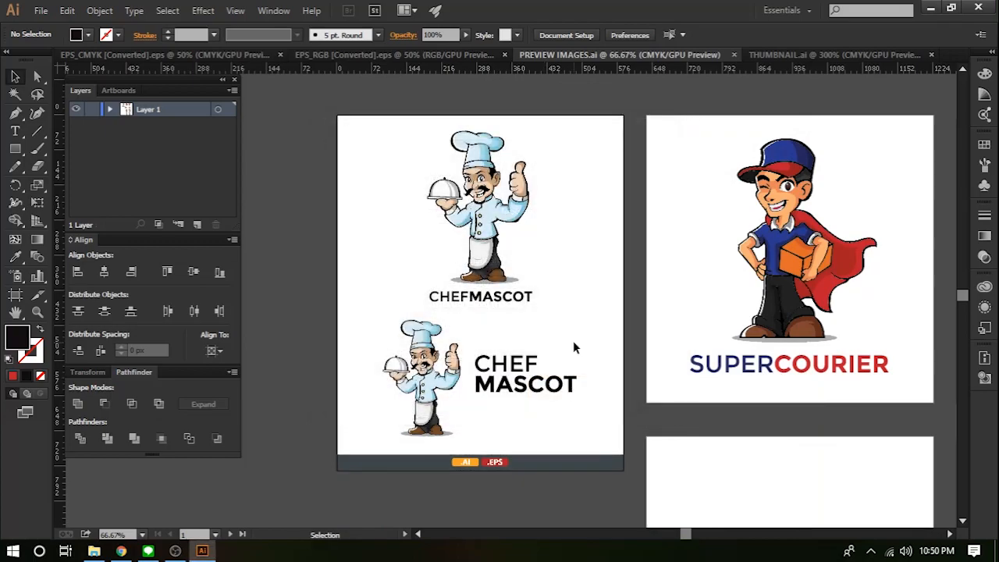
Copy the upper chef from the preview and paste it in place of the courier inside the thumbnail's clipping group
double_click(495, 169)
left_click(495, 169)
left_click(797, 56)
left_click_drag(588, 205, 566, 210)
left_click_drag(513, 284, 509, 311)
key("ctrl+z")
double_click(498, 287)
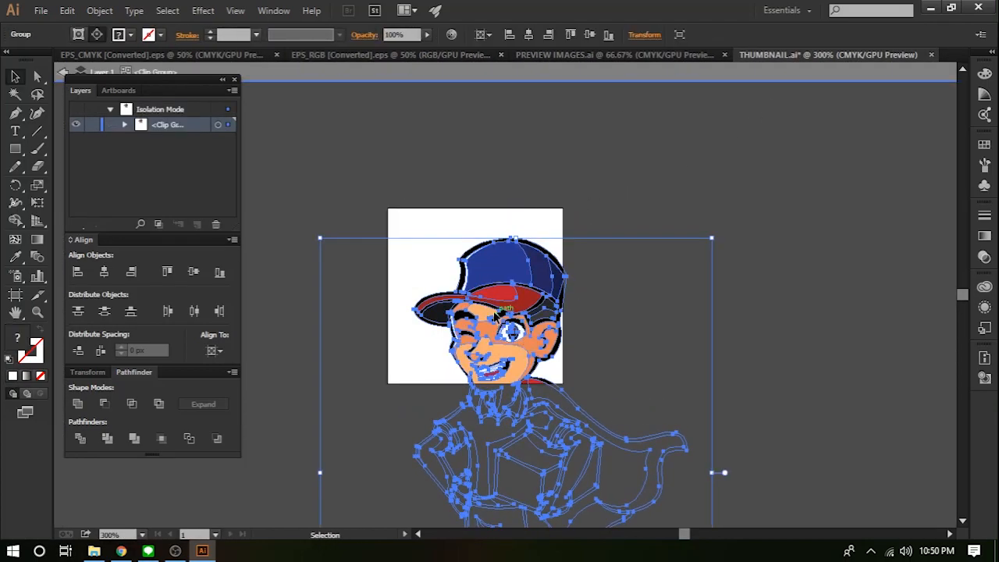
key("Delete")
key("ctrl+v")
Scale the pasted chef down and position it so the head and serving tray fall inside the thumbnail artboard
scroll(443, 281, "down", 3)
left_click_drag(462, 269, 466, 303)
left_click_drag(548, 207, 492, 268)
scroll(438, 318, "up", 1)
left_click_drag(443, 328, 490, 253)
left_click_drag(549, 203, 531, 227)
scroll(485, 271, "up", 1)
mouse_move(473, 279)
left_mouse_down()
mouse_move(488, 260)
mouse_move(461, 267)
left_mouse_up()
Enlarge the chef slightly, adjust its placement in the thumbnail frame and exit isolation mode
left_click(564, 237)
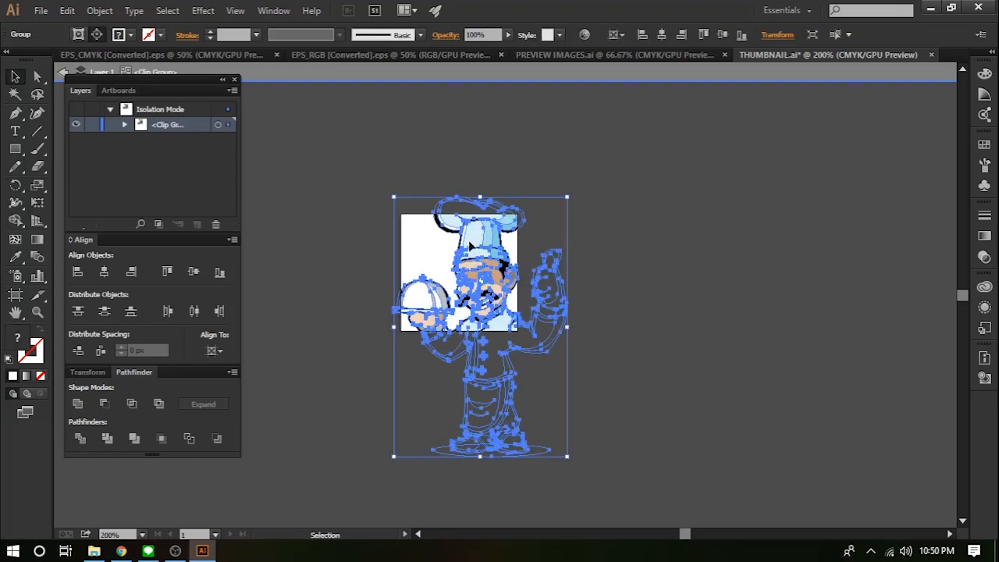
left_click_drag(395, 199, 387, 189)
scroll(468, 243, "up", 1)
left_click_drag(473, 250, 471, 259)
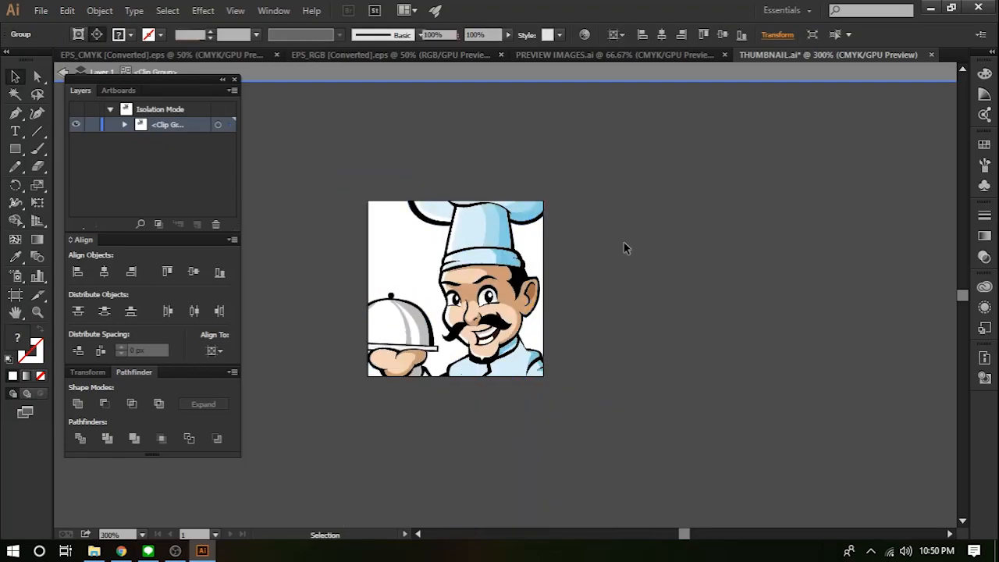
double_click(627, 241)
left_click_drag(569, 265, 584, 242)
Start exporting the thumbnail document and choose the 34 - CHEF VECTOR folder as its destination
key("ctrl+alt+shift+s")
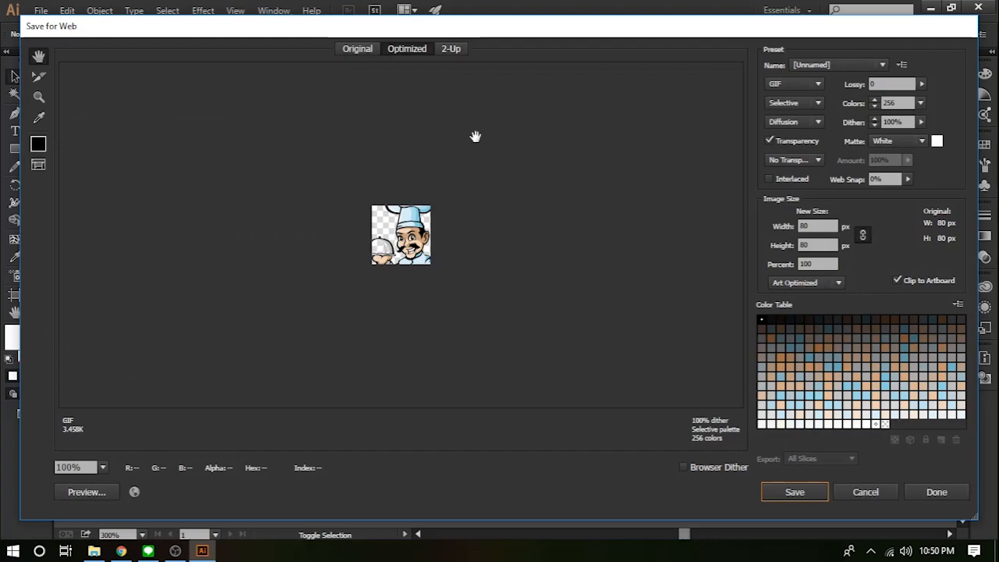
key("Escape")
key("ctrl+alt+e")
left_click(451, 152)
scroll(494, 301, "down", 10)
double_click(500, 355)
Set the thumbnail export to PNG, name it THUMBNAIL_PNG and restrict it to artboard 1
left_click(459, 412)
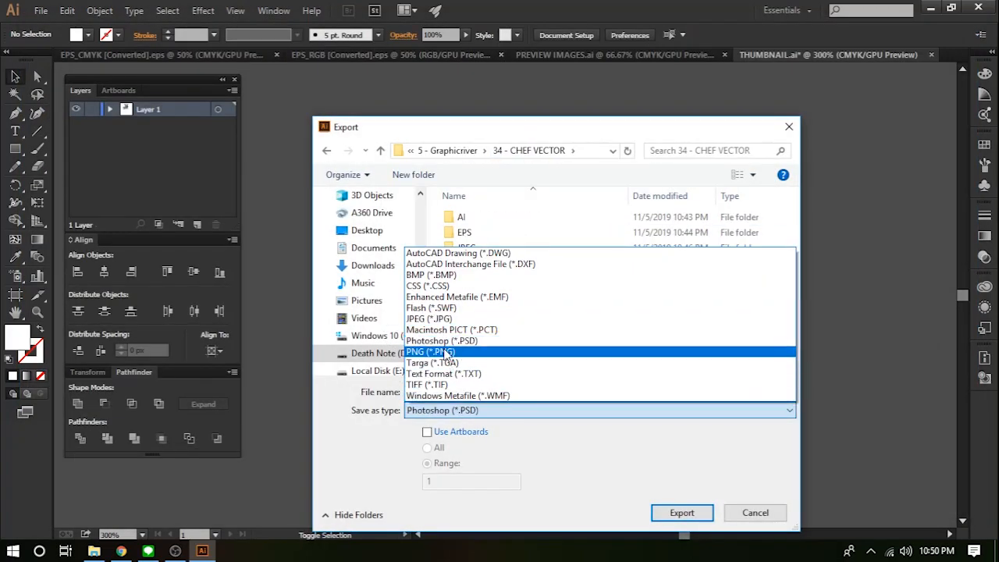
left_click(431, 351)
left_click(470, 392)
type("_")
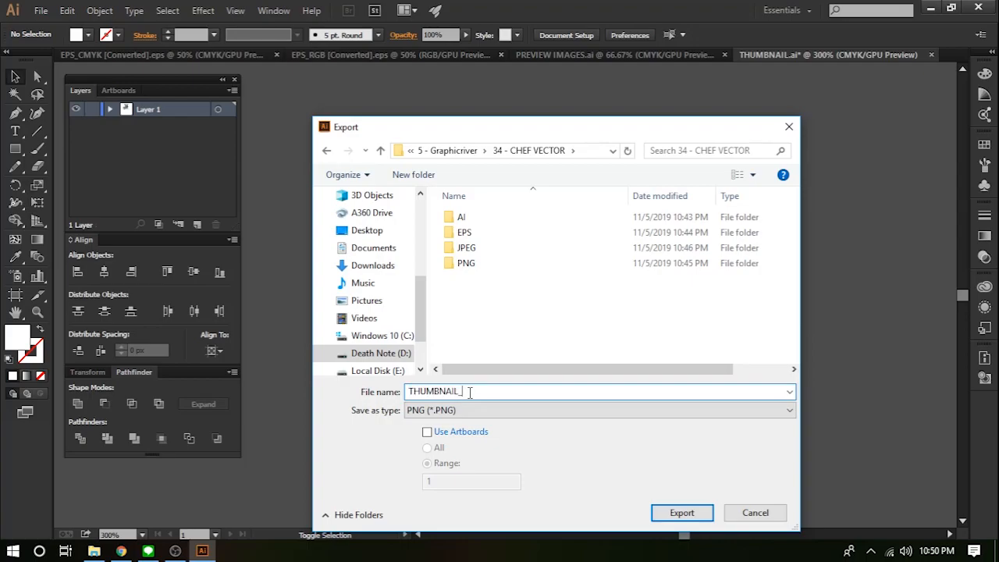
type("PNG")
left_click(459, 434)
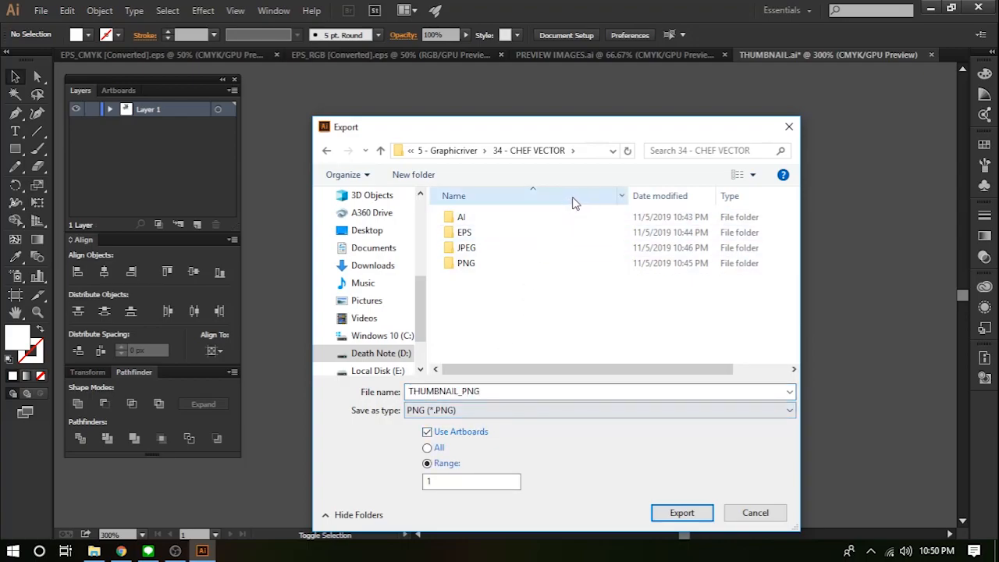
Export the thumbnail PNG at Screen (72 ppi) resolution with a white background
left_click(671, 512)
left_click(499, 170)
left_click(500, 183)
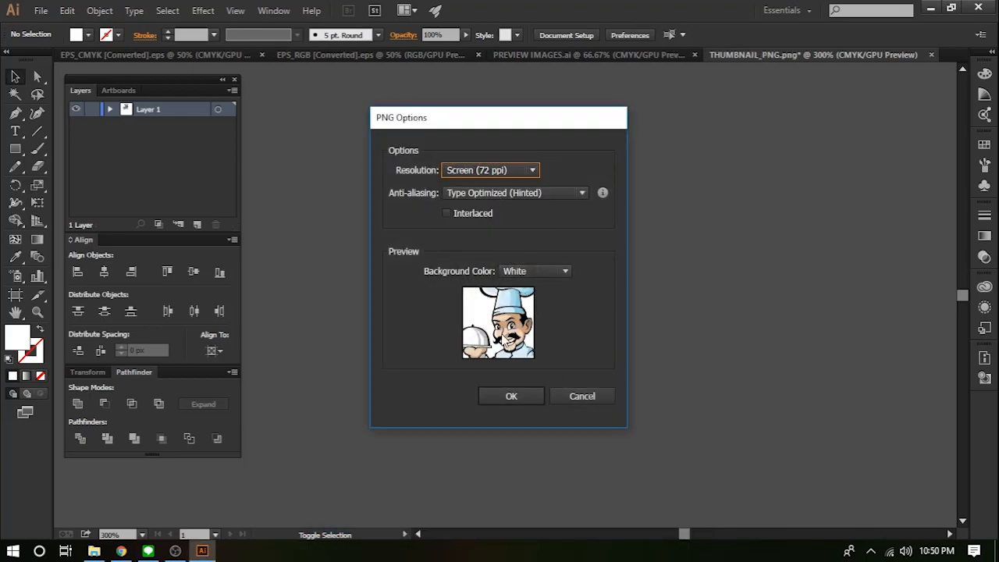
left_click(504, 392)
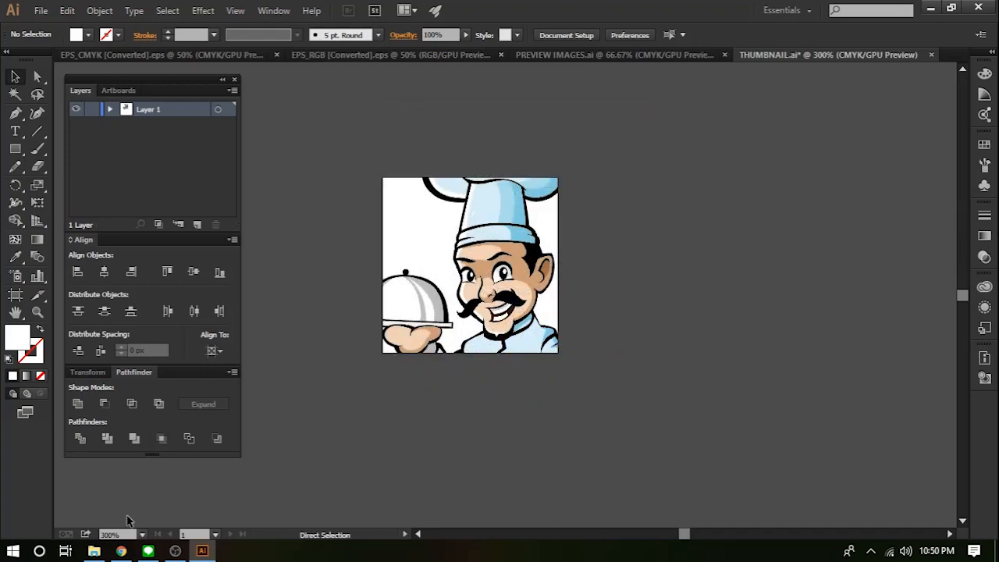
Switch to File Explorer, open the 34 - CHEF VECTOR folder and display its contents as large thumbnails
left_click(94, 551)
left_click(260, 46)
scroll(226, 437, "down", 2)
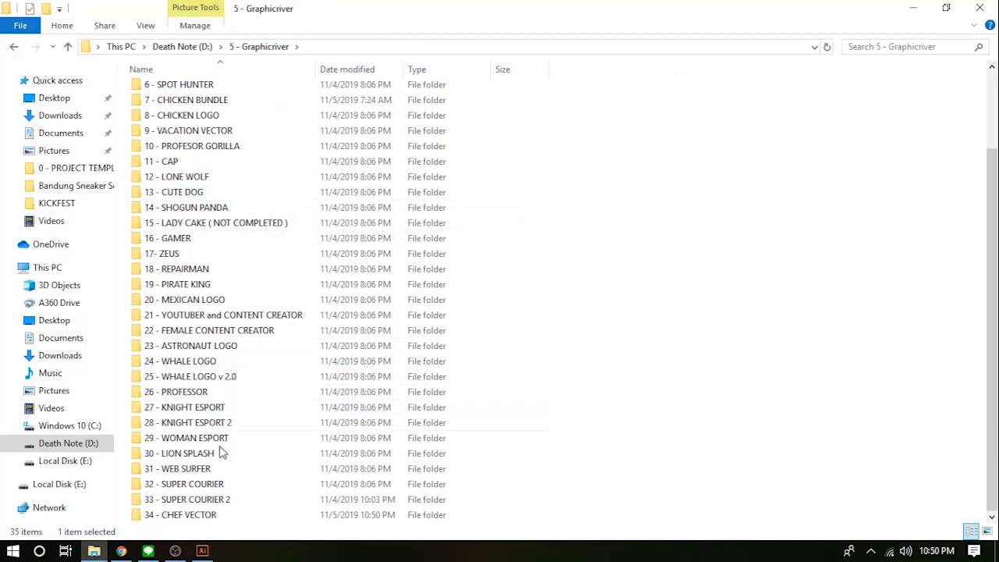
left_click(199, 517)
double_click(199, 517)
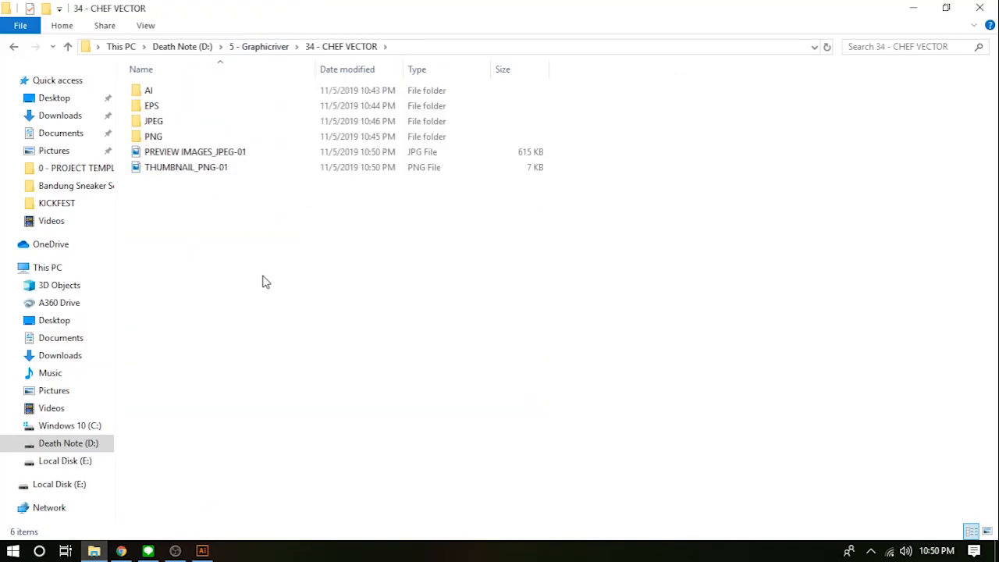
left_click(988, 531)
Look through the exported artwork in the JPEG and PNG folders
double_click(337, 143)
key("BackSpace")
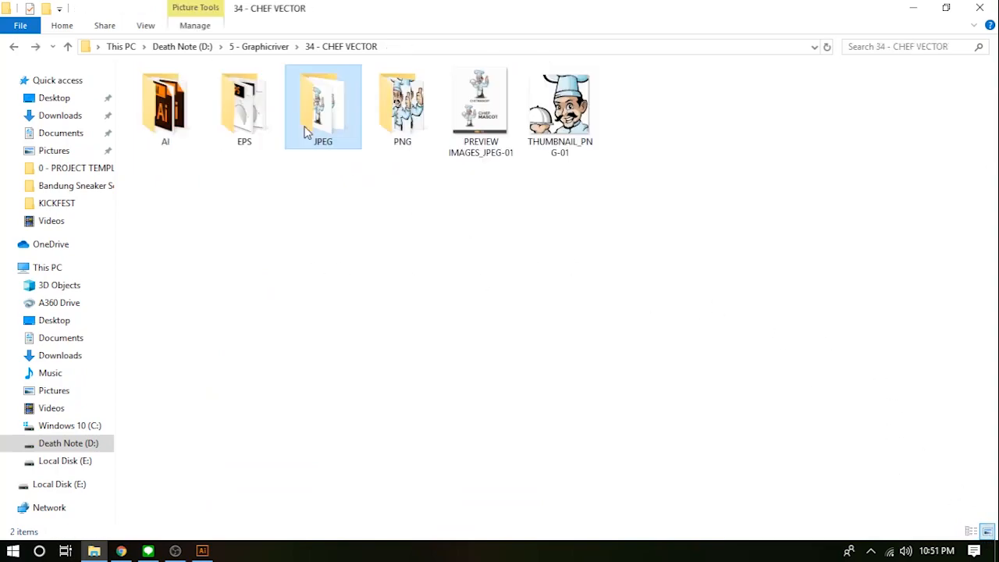
double_click(404, 107)
key("BackSpace")
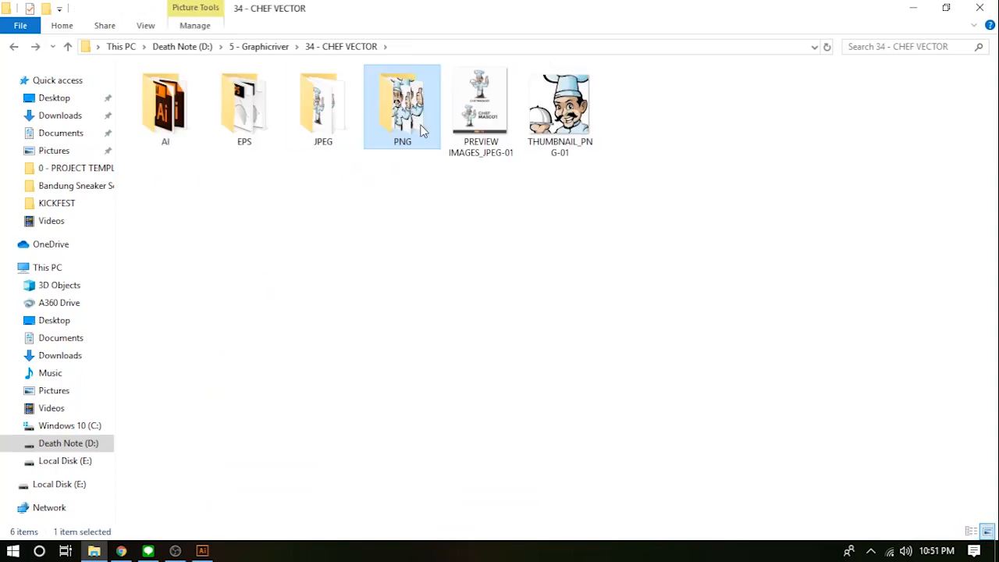
Compress the AI and EPS folders into a ZIP archive named Main Files_zip
left_click_drag(273, 168, 129, 68)
right_click(168, 114)
left_click(234, 171)
type("MAIN")
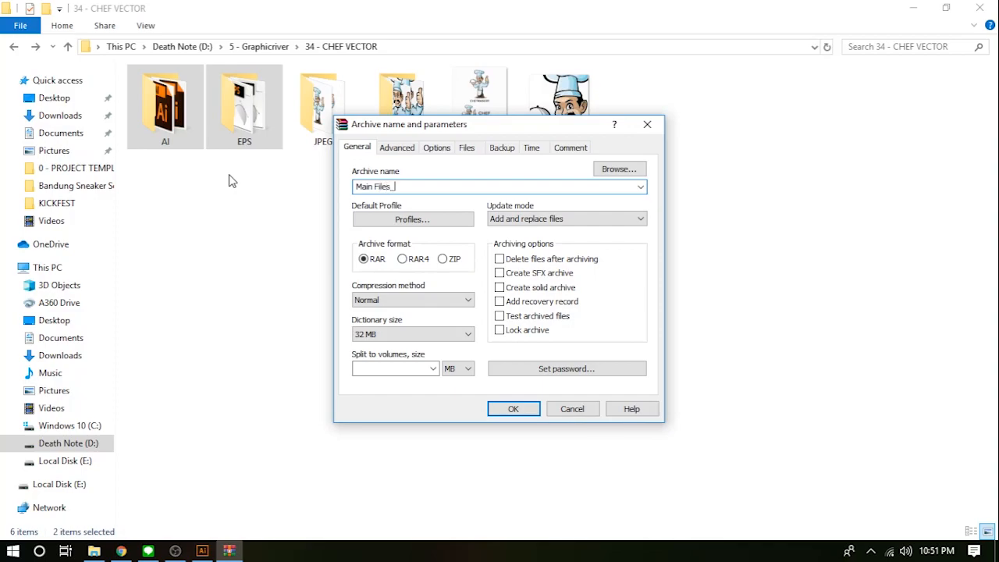
left_click(443, 259)
left_click(522, 409)
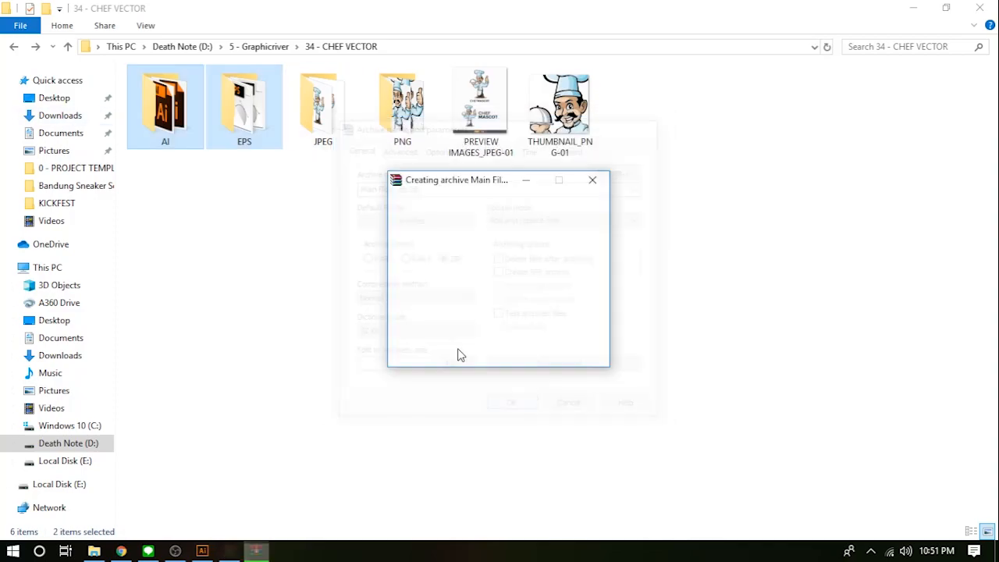
Compress the JPEG and PNG folders into a ZIP archive named Preview Images_zip
left_click_drag(425, 186, 290, 72)
right_click(328, 113)
left_click(384, 221)
type("Preview Images_")
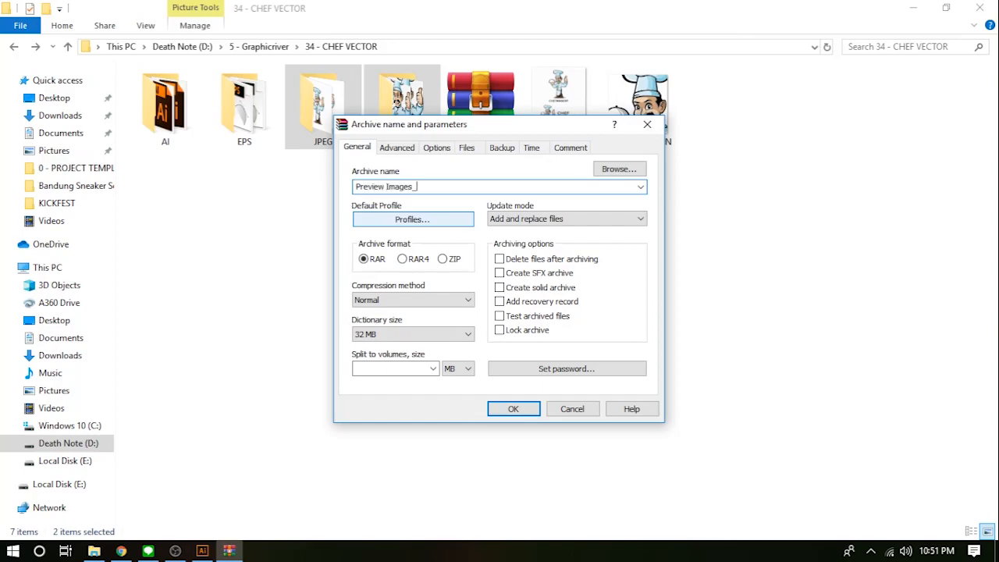
type("zip")
left_click(454, 260)
left_click(515, 409)
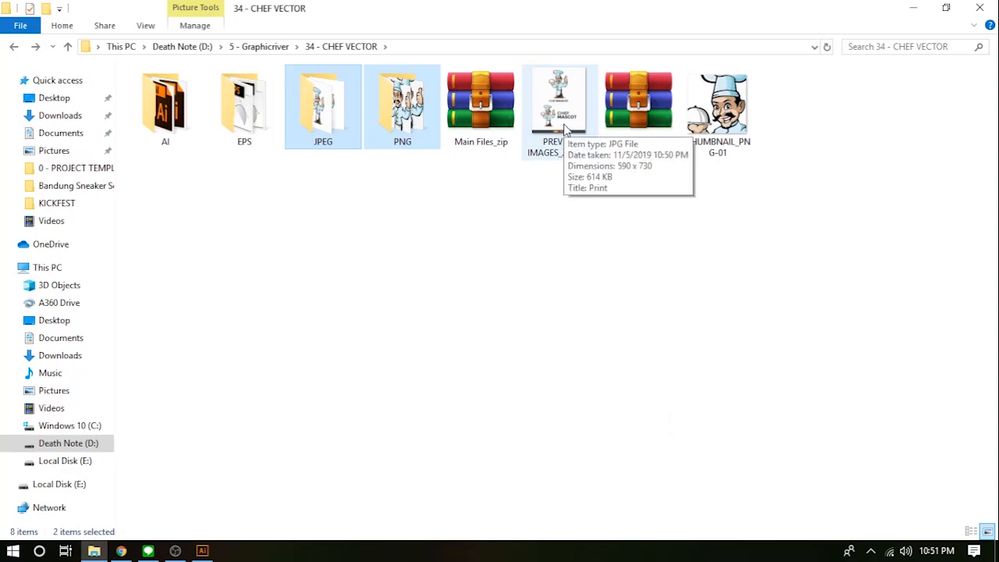
Copy the 34 - CHEF VECTOR folder path and open GraphicRiver's upload page in Chrome
left_click_drag(565, 130, 610, 132)
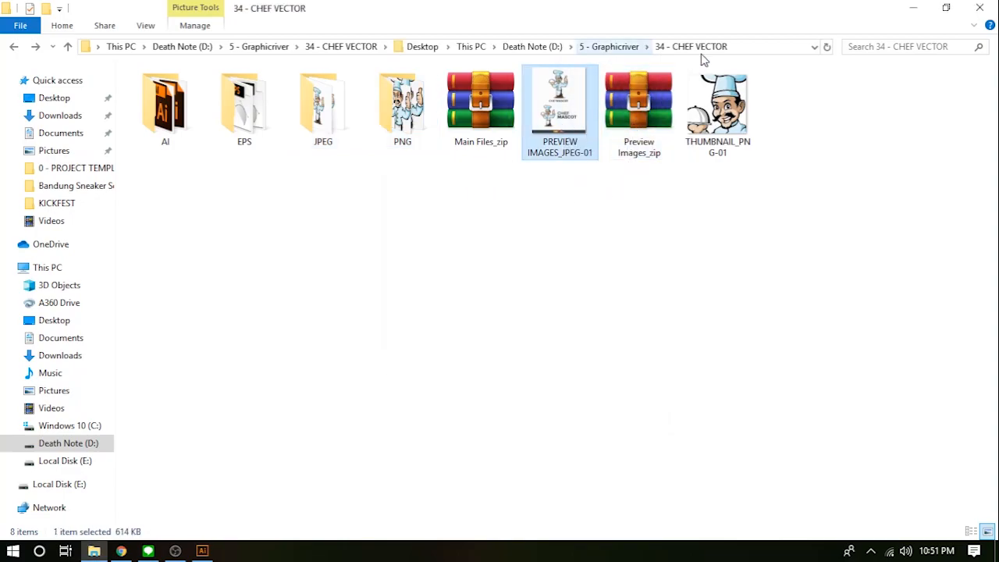
key("alt+Tab")
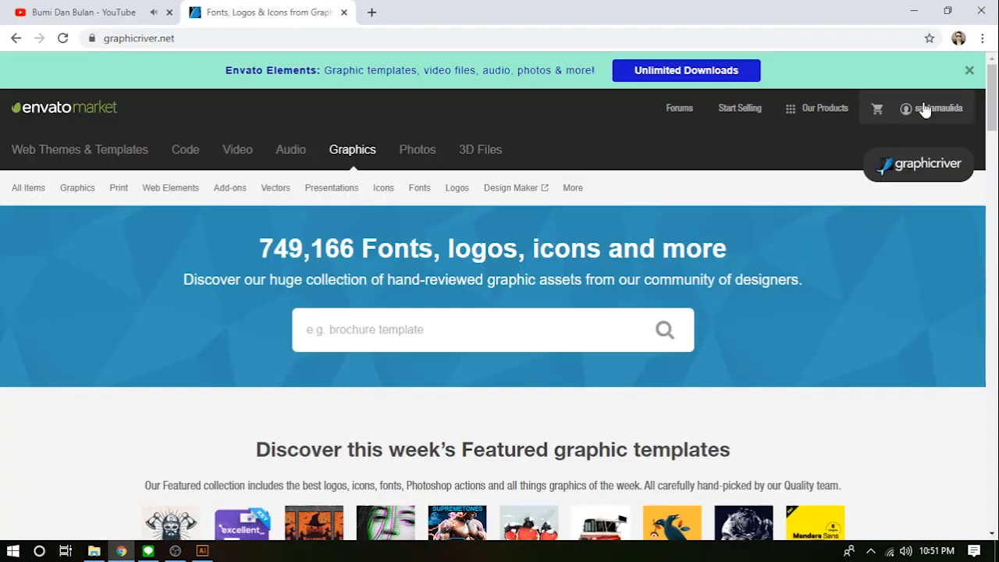
mouse_move(921, 115)
left_click(837, 340)
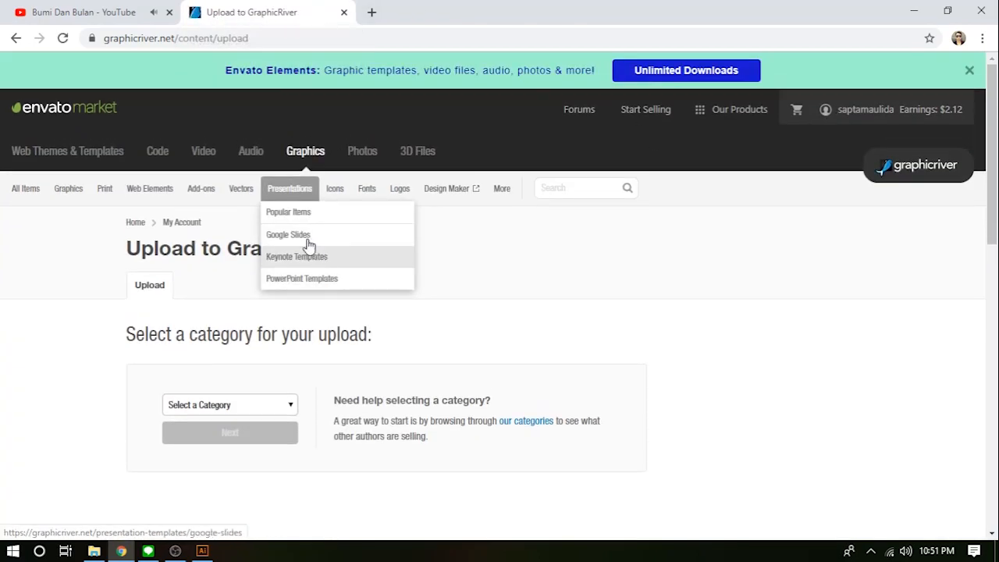
Choose the Vectors upload category and name the item Chef Vector
scroll(265, 349, "down", 1)
left_click(234, 332)
left_click(221, 407)
left_click(243, 365)
type("Chef Vector")
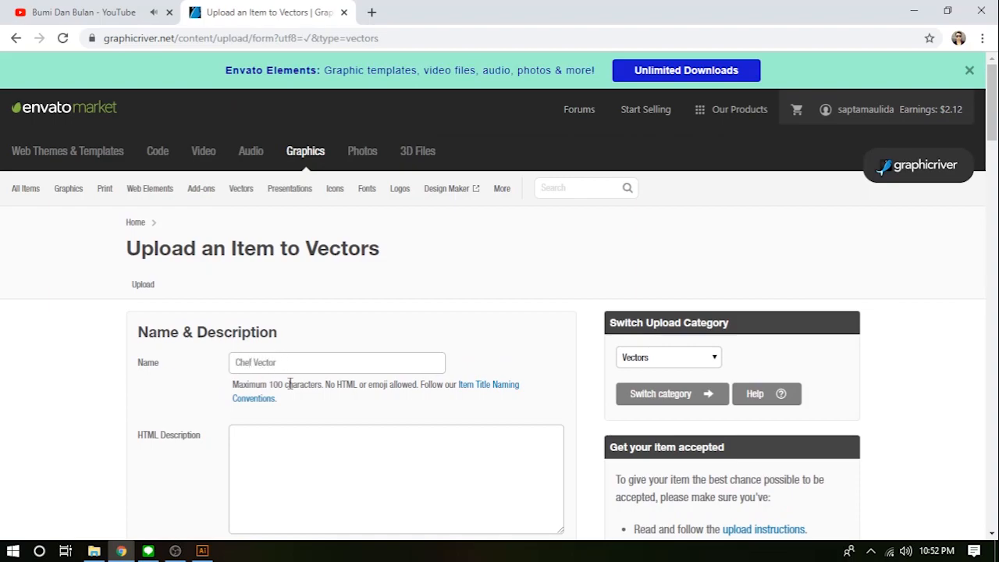
Write a description of a unique, iconic chef mascot for brand images and logo mascots, available in .ai and .eps, asking buyers to rate and share
scroll(270, 384, "down", 1)
left_click(322, 401)
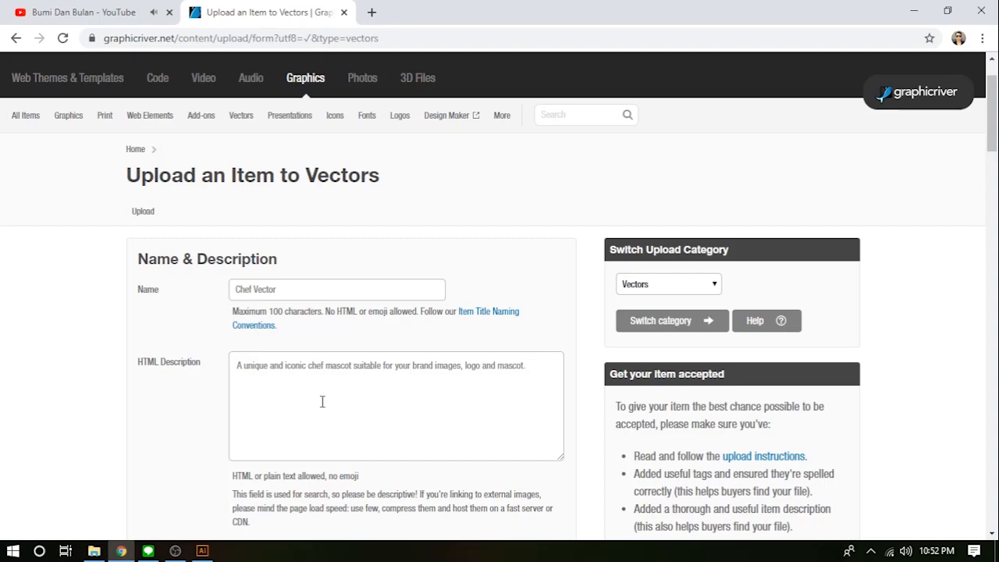
key("ctrl+shift+Left")
type("mascot")
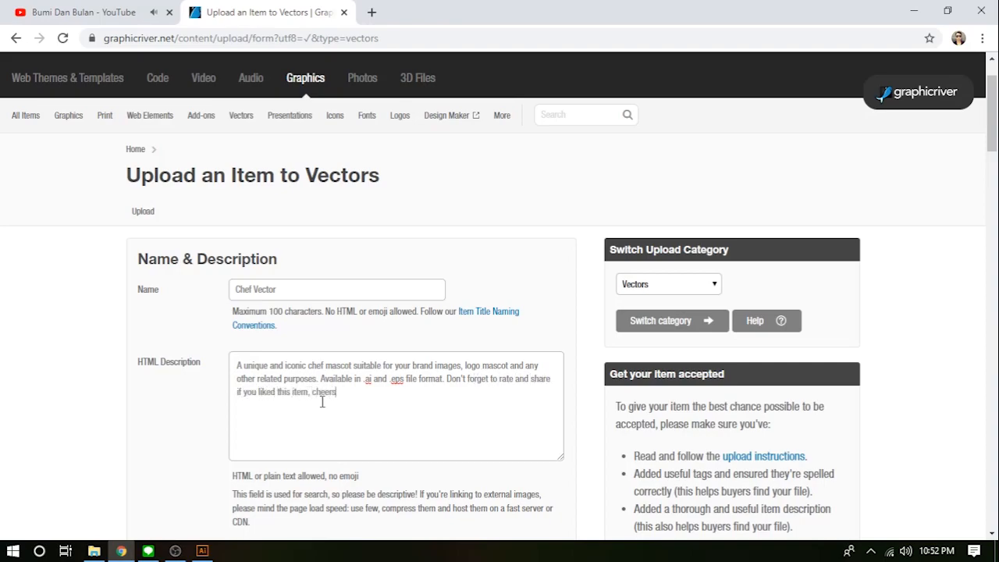
Remove the old saved THUMBNAIL_PNG-01.png from the item's uploaded files
scroll(360, 367, "down", 4)
scroll(265, 381, "down", 1)
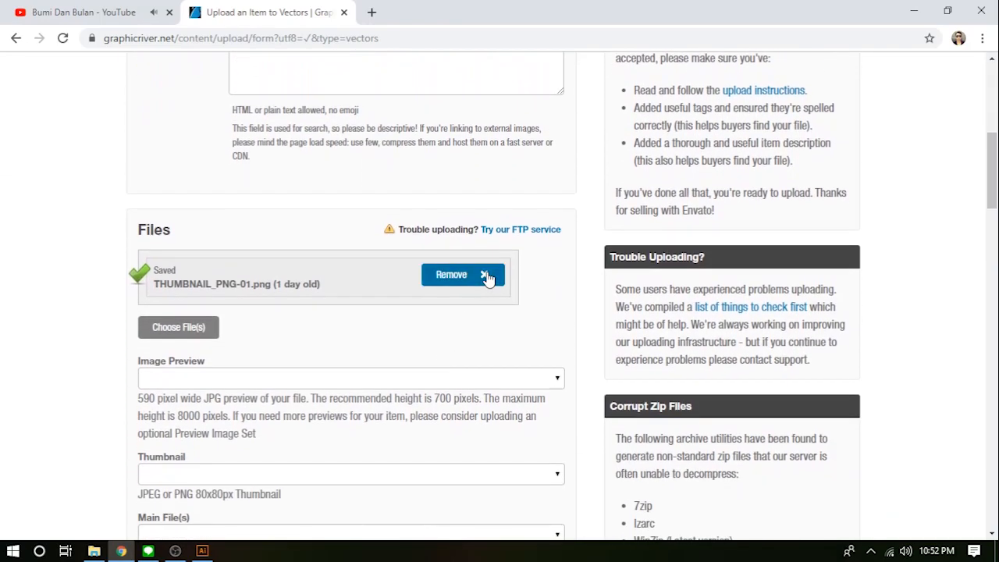
left_click(484, 276)
Upload Main Files_zip, PREVIEW IMAGES_JPEG-01, Preview Images_zip and THUMBNAIL_PNG-01 from the 34 - CHEF VECTOR folder
left_click(191, 288)
left_click(281, 35)
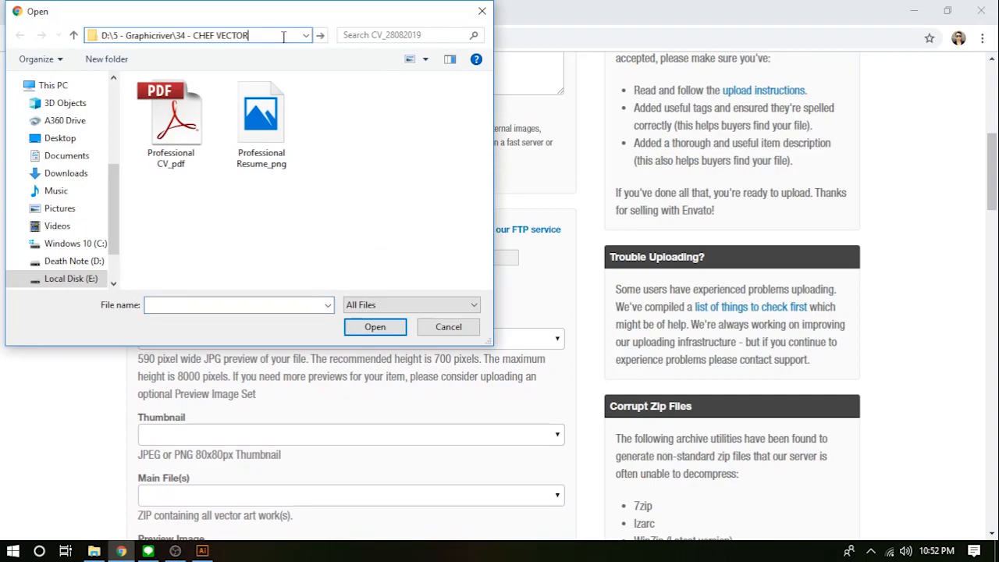
key("Return")
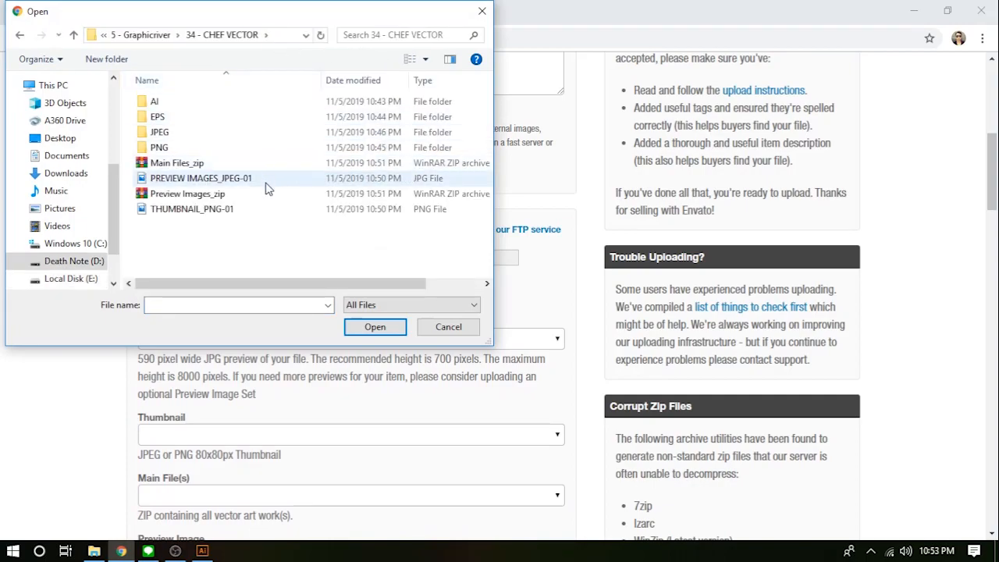
left_click(267, 180)
left_click(242, 211, "ctrl")
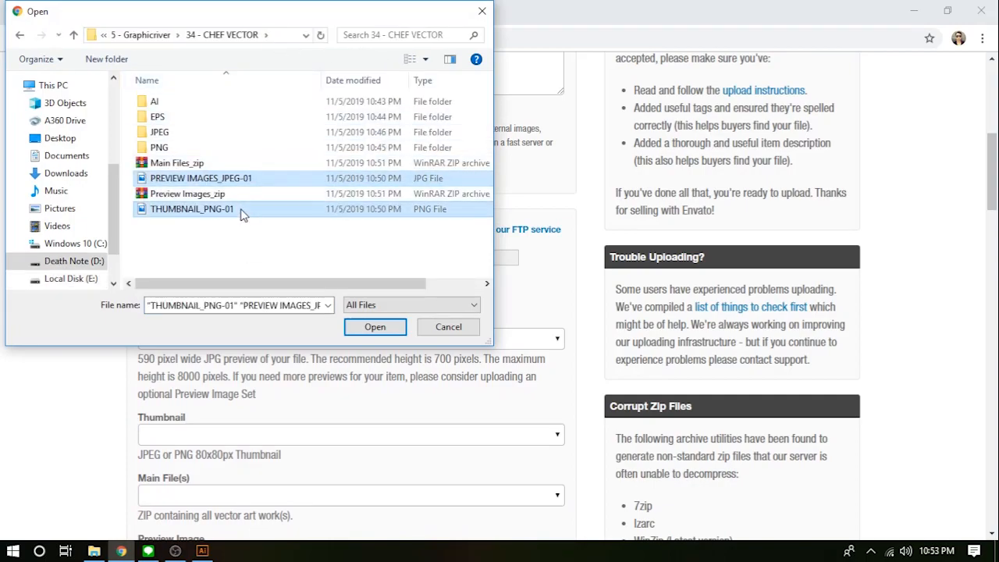
left_click(223, 166, "ctrl")
left_click(226, 196, "ctrl")
left_click_drag(248, 233, 181, 160)
left_click(358, 326)
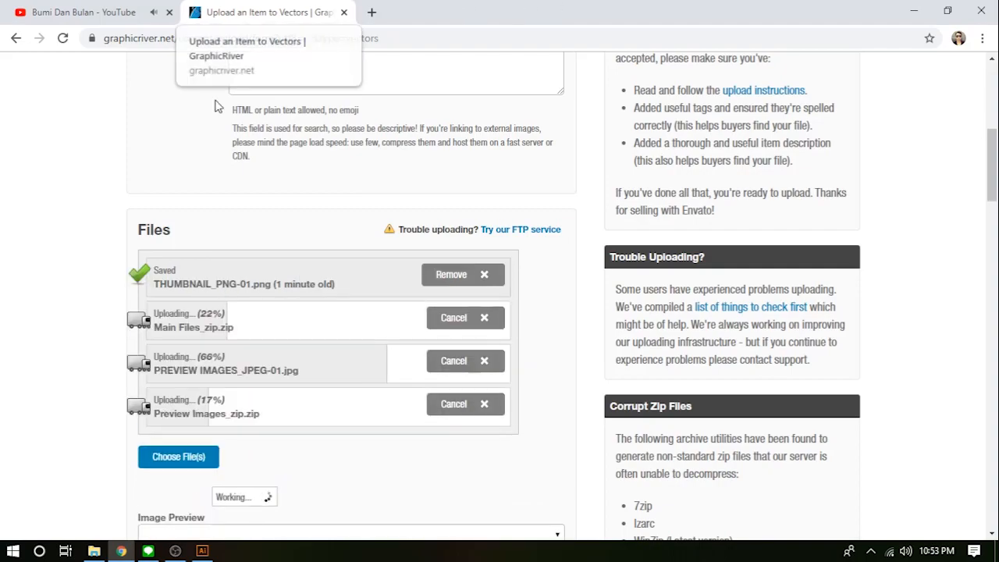
right_click(215, 193)
left_click(85, 192)
Set the item's category to People under the Vectors Characters group
scroll(100, 259, "down", 1)
scroll(218, 396, "down", 7)
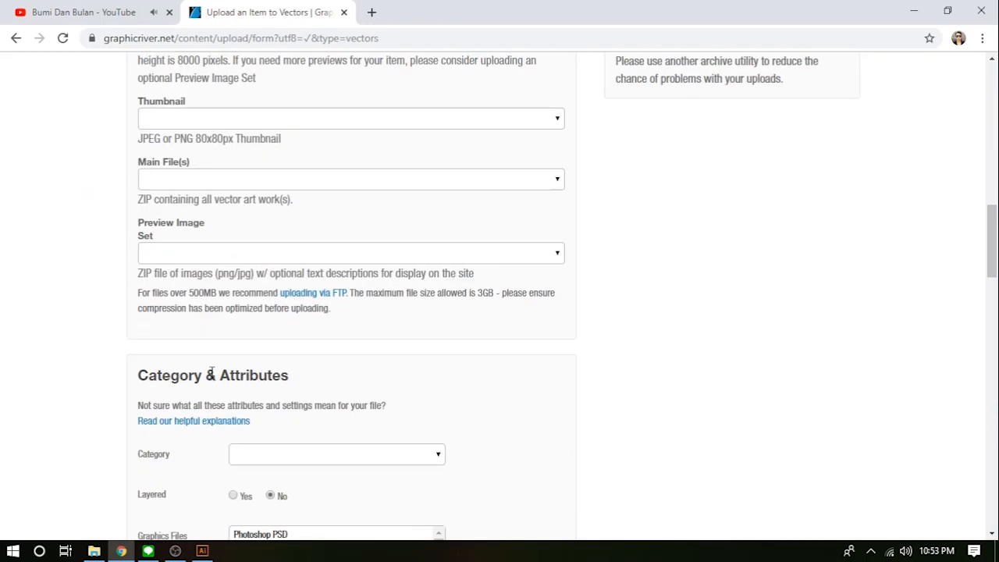
left_click(274, 312)
scroll(308, 203, "up", 1)
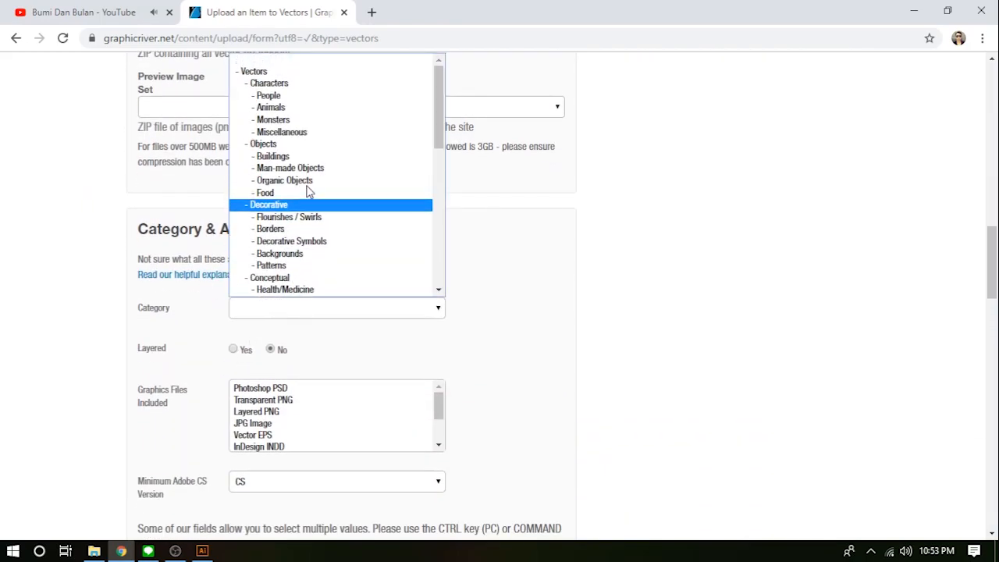
left_click(285, 95)
Mark Vector EPS and AI Illustrator as the included graphics files and set the minimum Adobe CS version to CS3
left_click(254, 434)
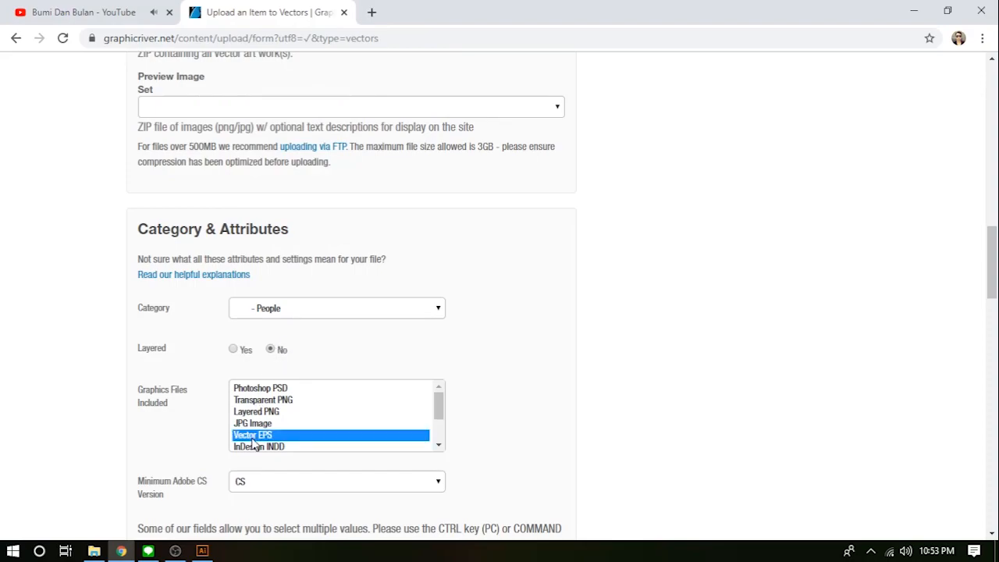
scroll(261, 425, "down", 2)
left_click(263, 423, "ctrl")
scroll(263, 429, "down", 1)
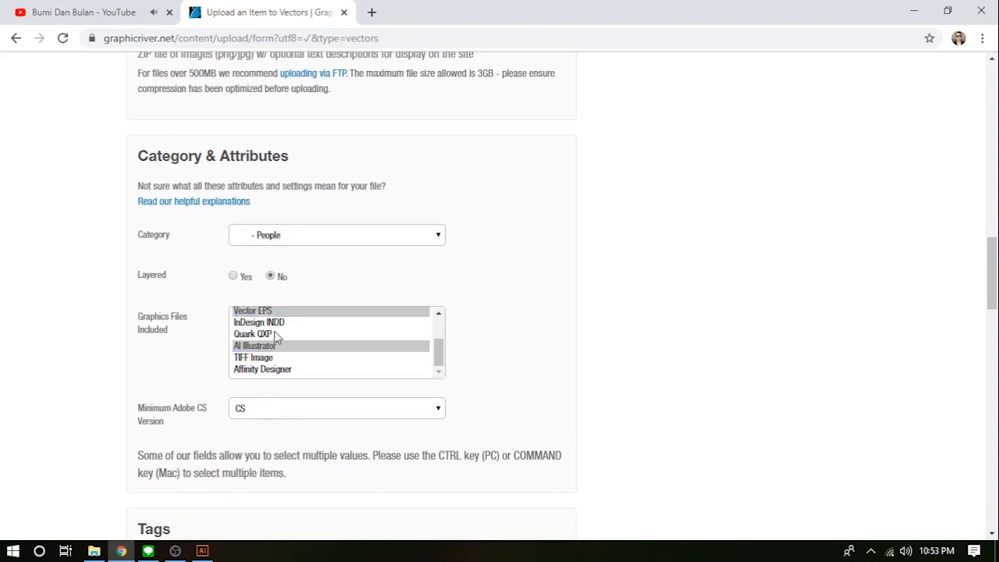
left_click(270, 414)
left_click(270, 258)
Enter comma-separated tags combining vector, mascot, icon and logo with chef, cook, cooking and funny, such as chef vector, funny chef vector and cooking mascot
scroll(291, 397, "down", 3)
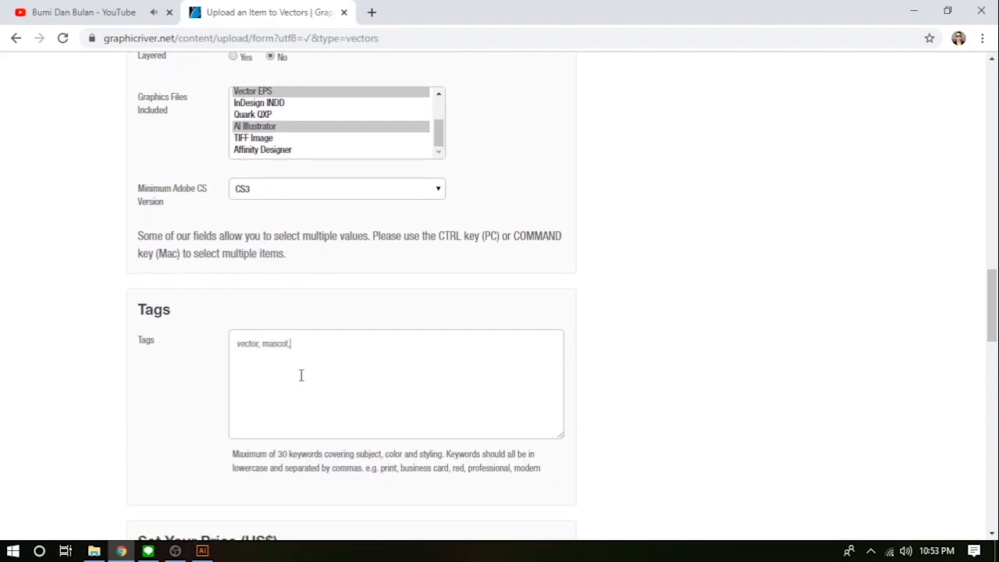
type("hef mas")
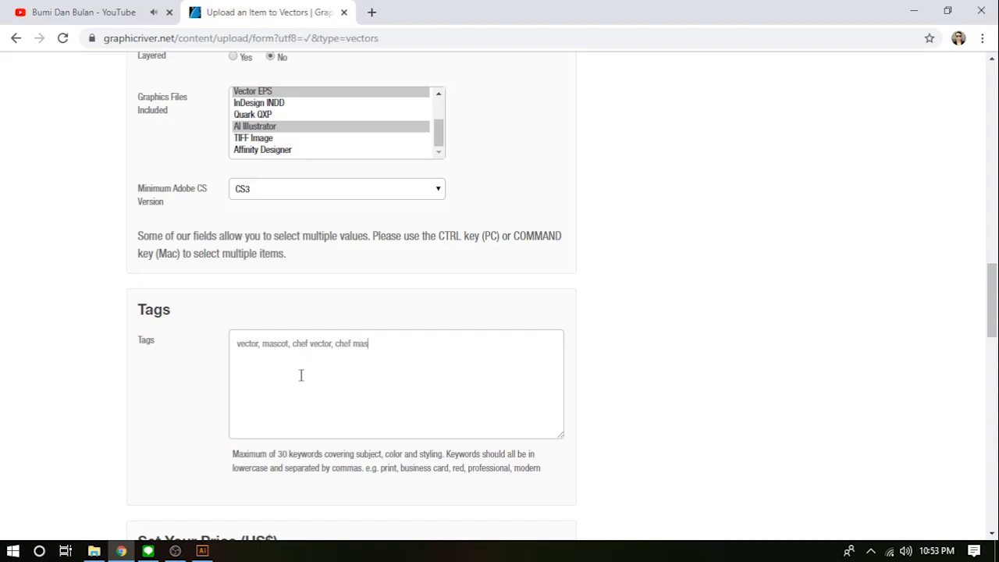
type("cot, cook vector, cook mascot, saptamaulida, funny vector, chef icon, vector, mascot design")
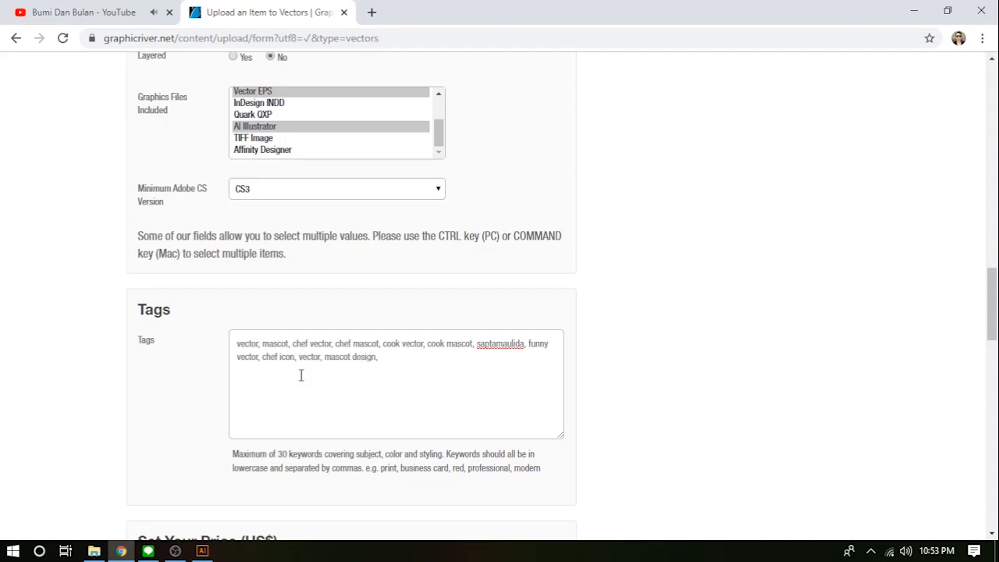
type(", logo mascot,")
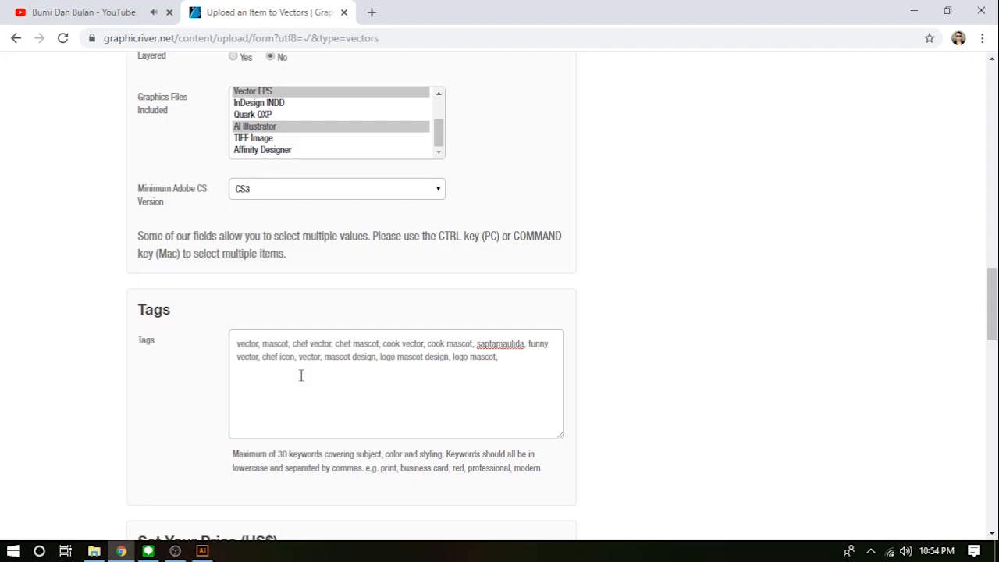
type("funny chef ")
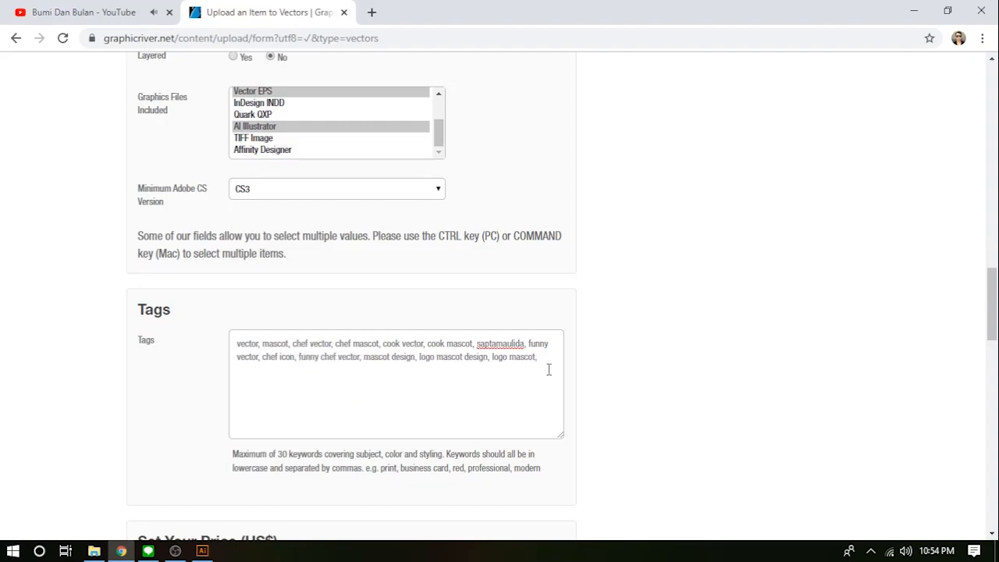
type("chef logo vec")
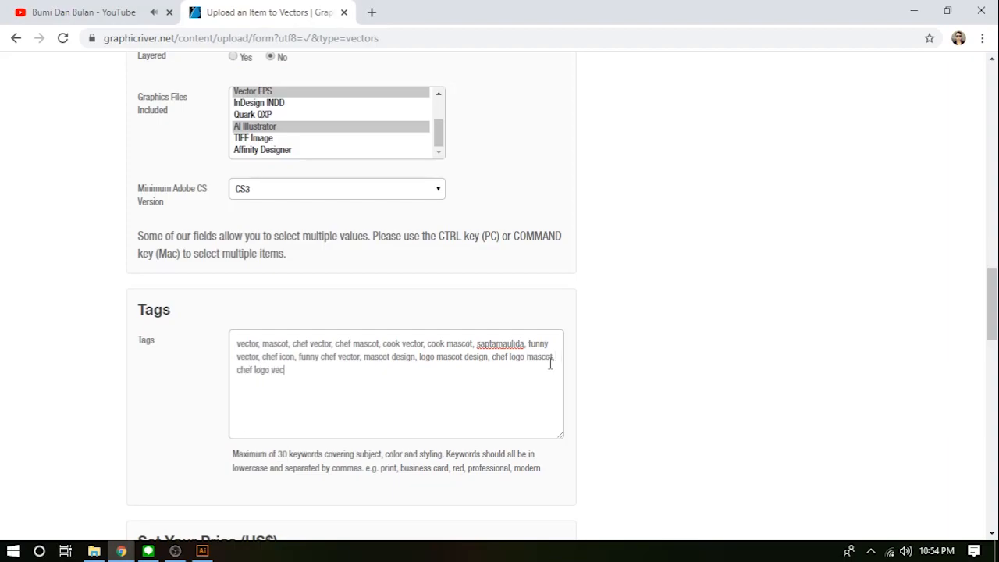
type("tor, cooking vector, cooking mascot")
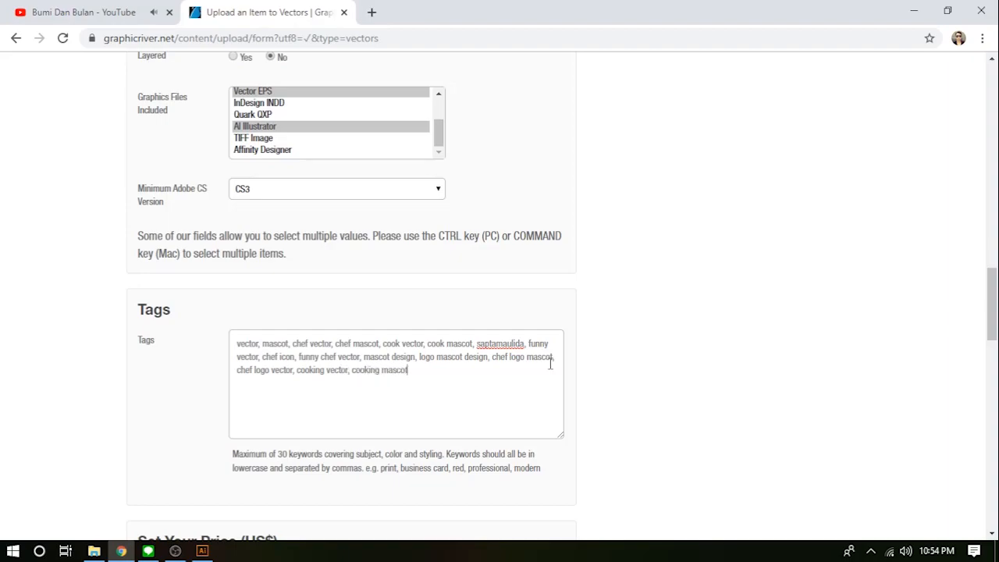
Set the item's two prices to 5 and 25 US dollars and accept the declaration of rights to sell the work
scroll(313, 328, "down", 4)
left_click(271, 385)
type("5")
scroll(273, 388, "down", 2)
left_click(267, 335)
type("25")
scroll(288, 367, "down", 2)
left_click(232, 491)
Assign PREVIEW IMAGES_JPEG-01.jpg as the image preview and THUMBNAIL_PNG-01.png as the thumbnail
scroll(296, 336, "up", 15)
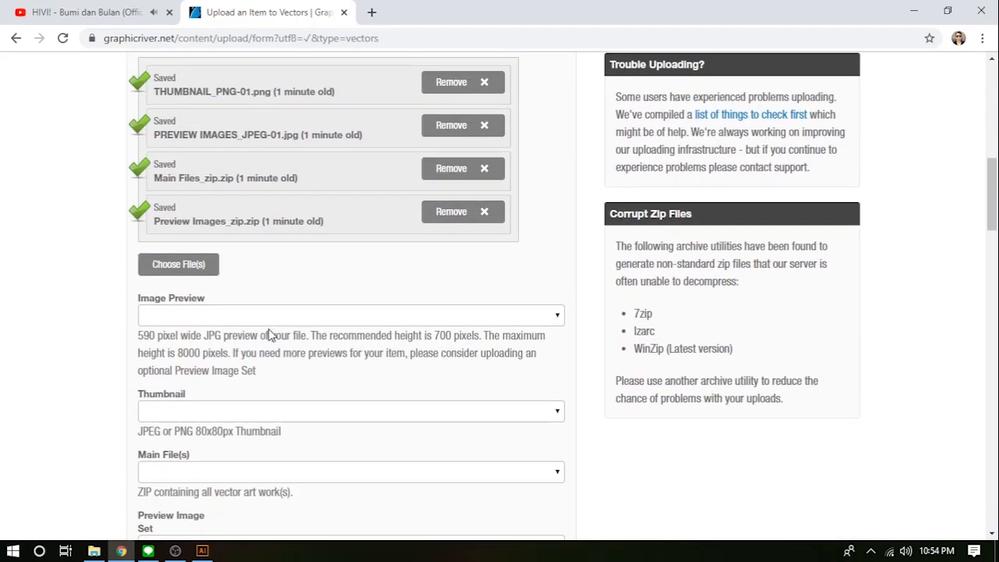
scroll(267, 330, "down", 1)
left_click(237, 170)
left_click(251, 211)
left_click(237, 265)
left_click(220, 292)
Assign Main Files_zip.zip as the main file and Preview Images_zip.zip as the preview image set
left_click(195, 326)
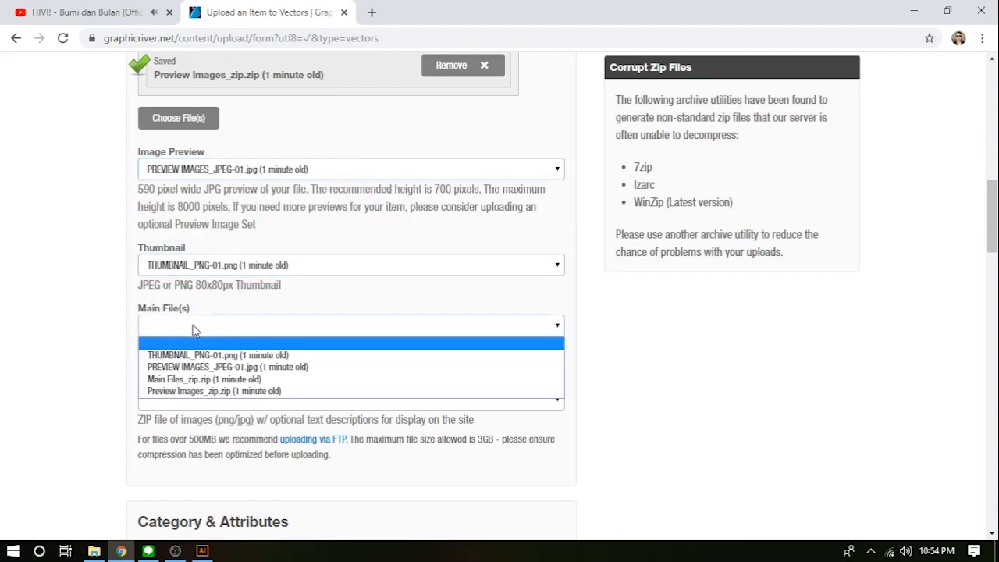
left_click(203, 380)
left_click(207, 399)
left_click(210, 466)
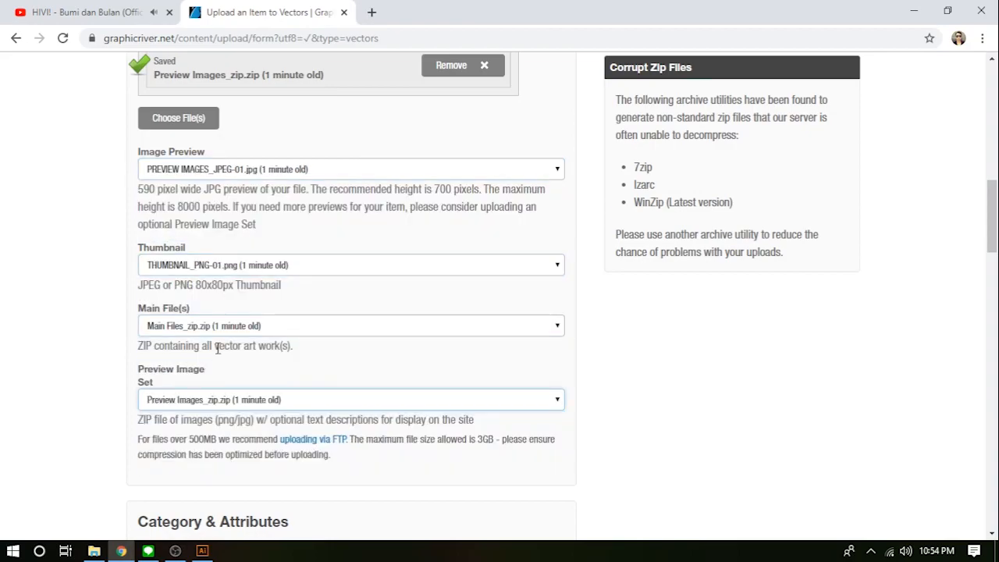
Submit the completed Chef Vector item for review
scroll(289, 339, "down", 20)
left_click(526, 362)
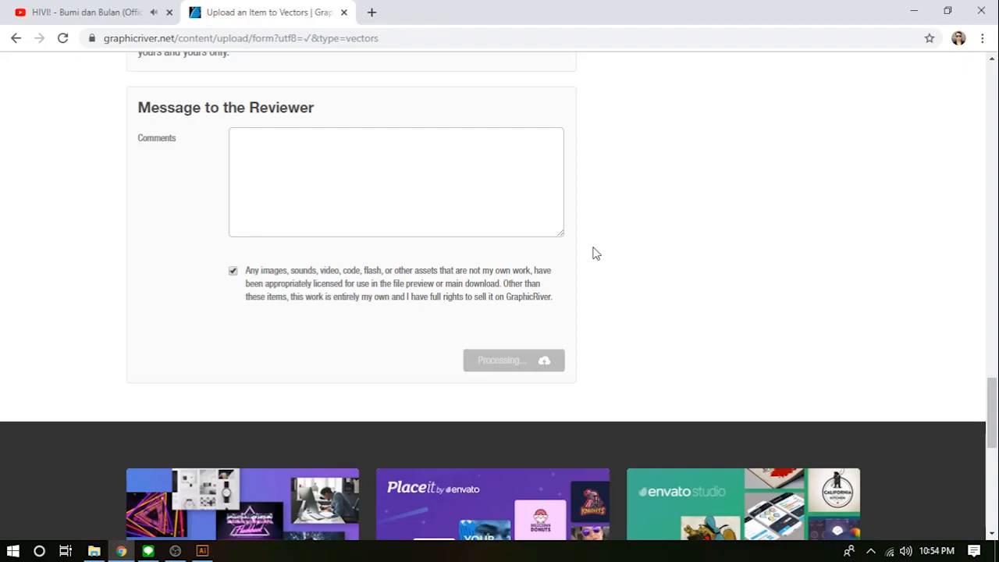
scroll(559, 214, "up", 15)
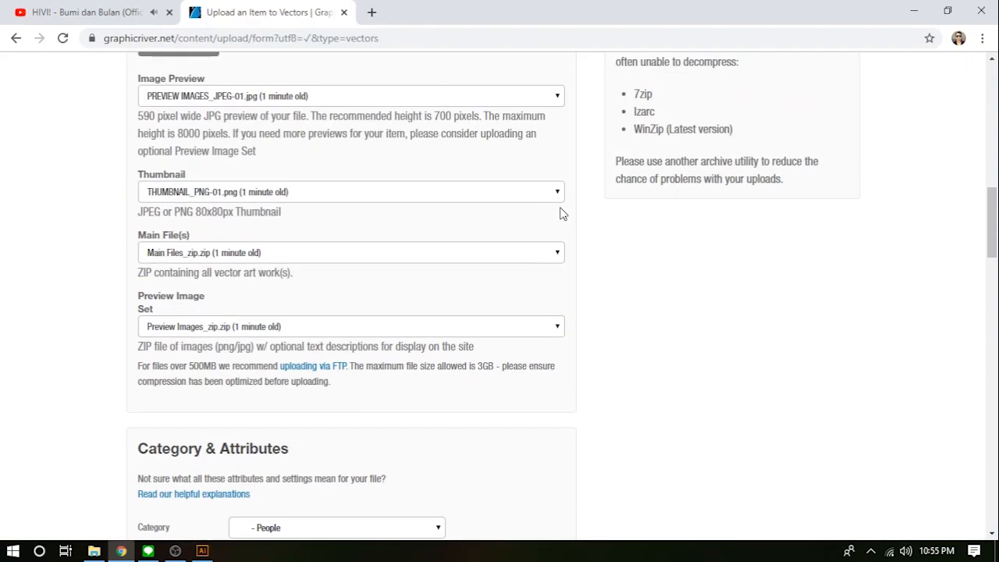
scroll(560, 214, "up", 2)
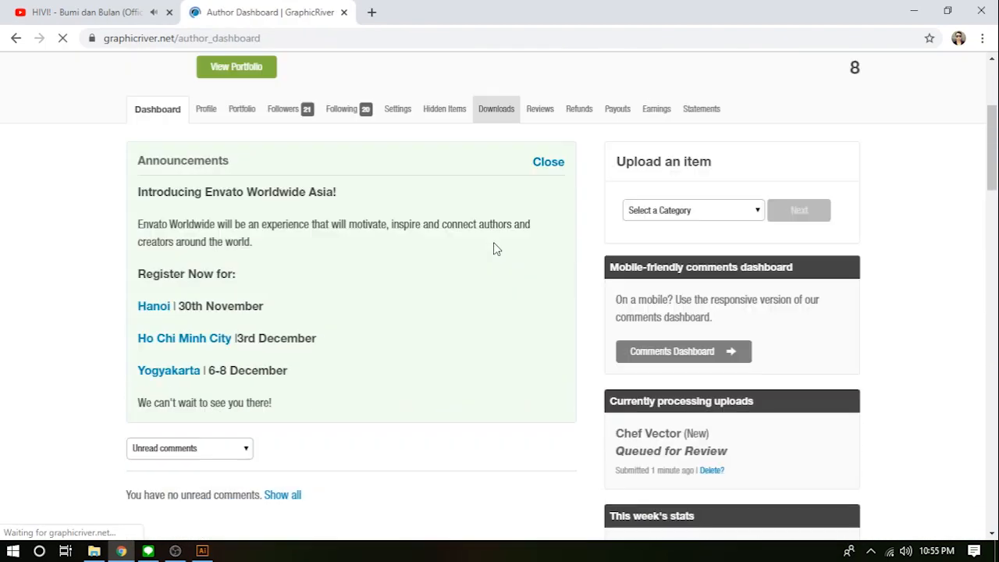
Read the upload notice on the author dashboard
scroll(478, 236, "up", 1)
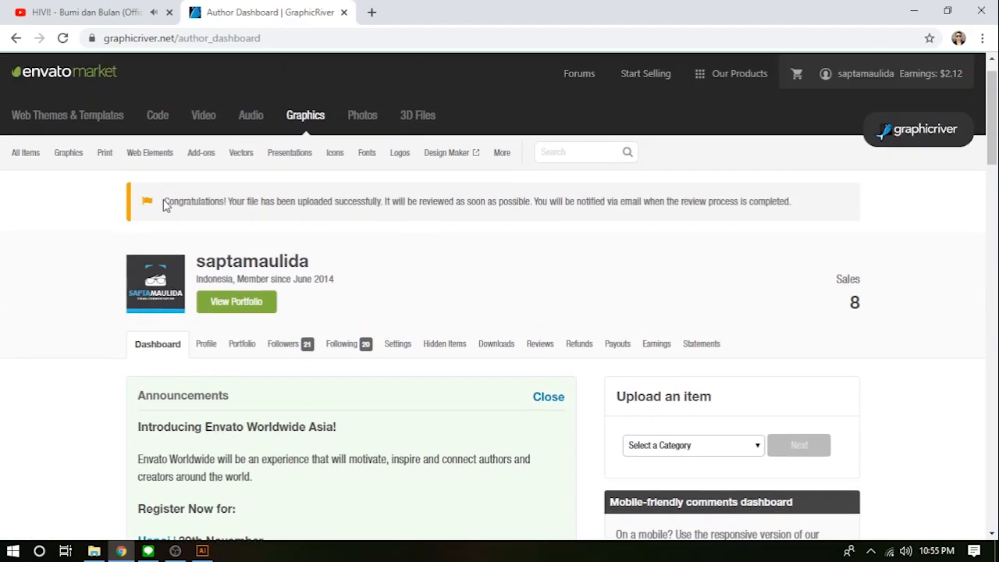
left_click_drag(162, 201, 809, 224)
left_click(817, 226)
scroll(725, 237, "down", 2)
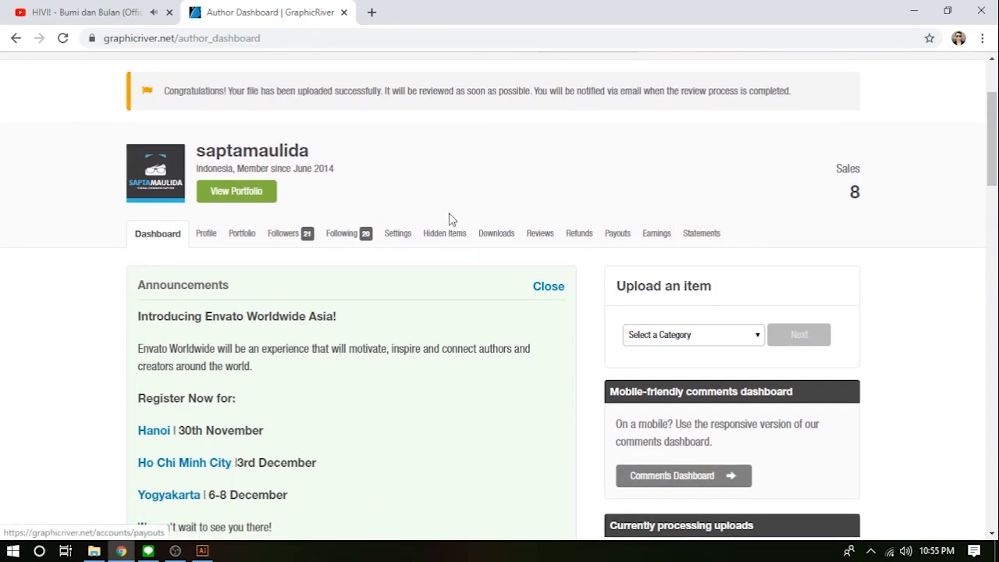
Open the author portfolio and view the Super Courier item's page
left_click(244, 233)
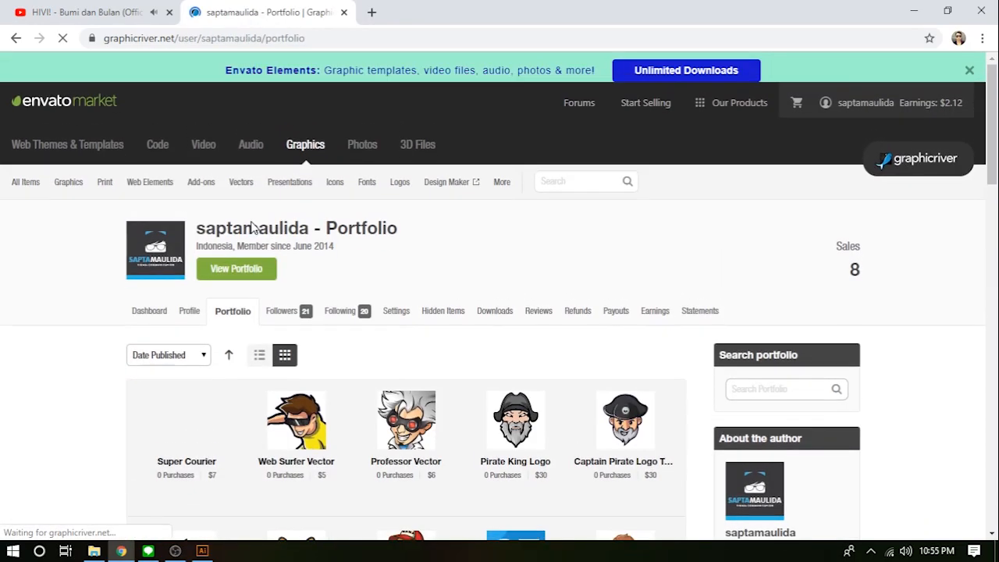
scroll(254, 225, "down", 1)
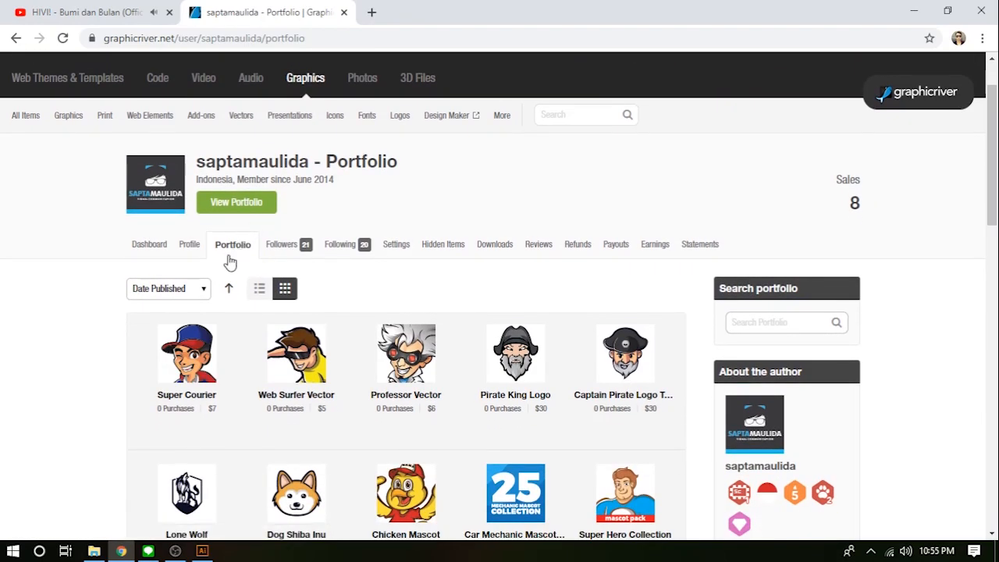
left_click(191, 344)
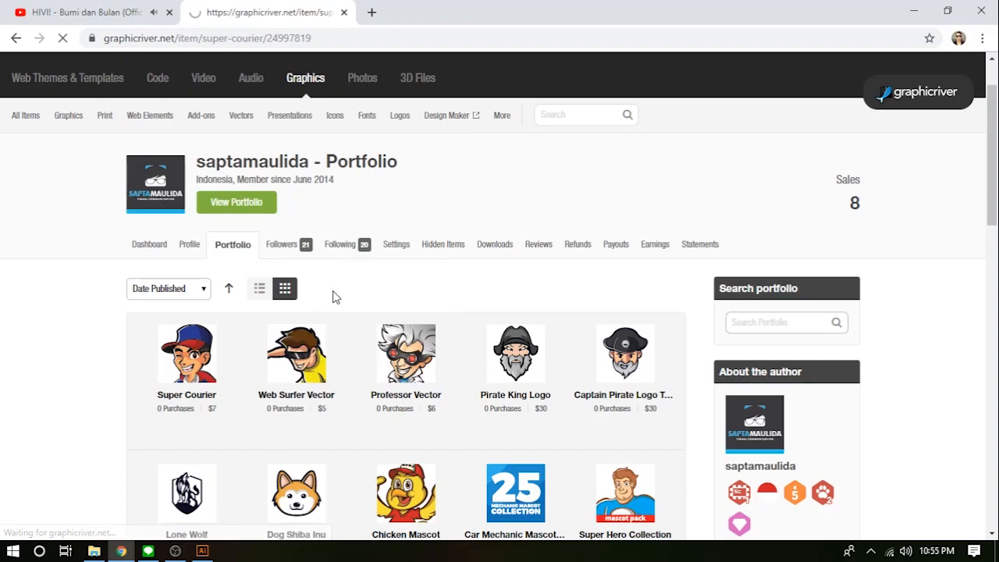
scroll(334, 297, "down", 5)
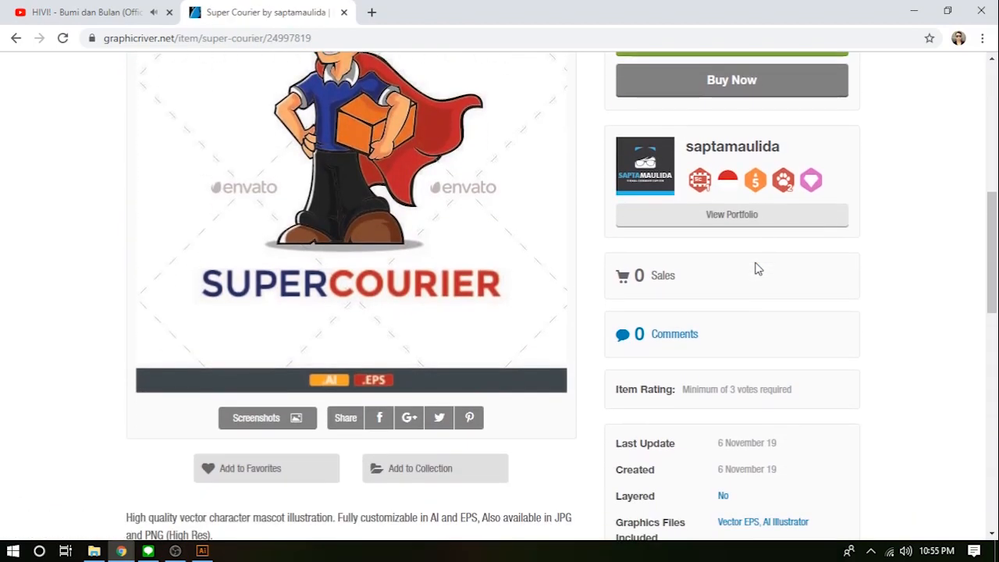
scroll(757, 269, "up", 3)
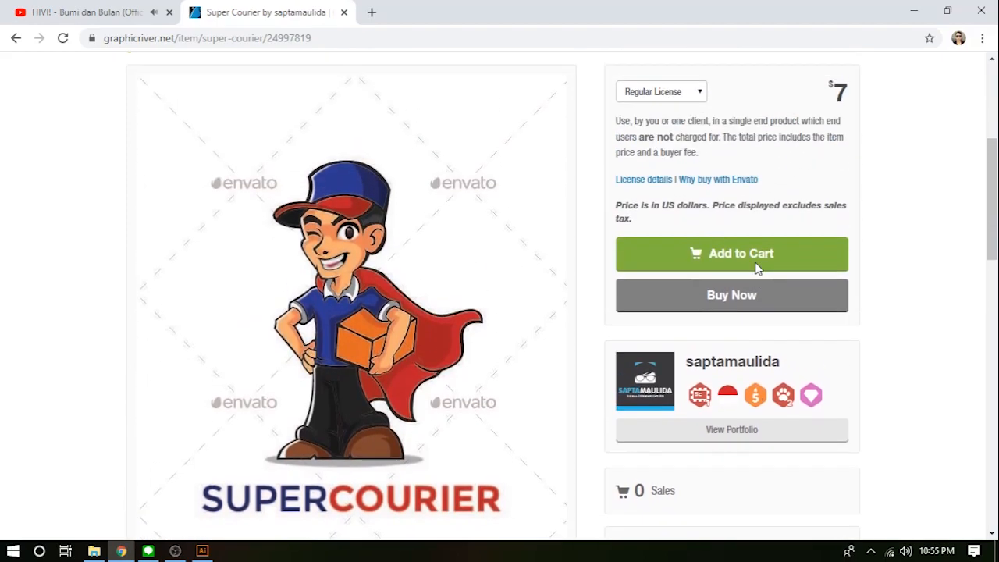